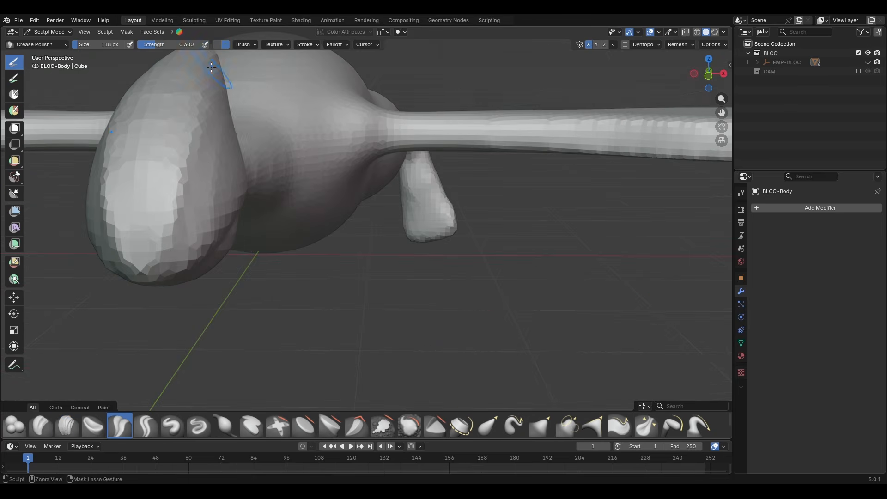
pyautogui.scroll(5, 188, 172)
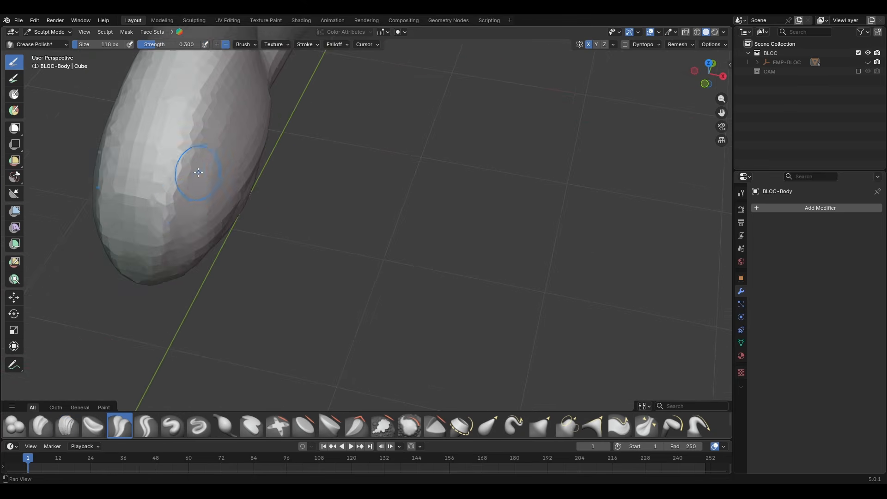
pyautogui.moveTo(188, 172)
pyautogui.keyDown('shift'); pyautogui.mouseDown(button='middle')
pyautogui.moveTo(155, 327)
pyautogui.moveTo(235, 234)
pyautogui.mouseUp(button='middle'); pyautogui.keyUp('shift')
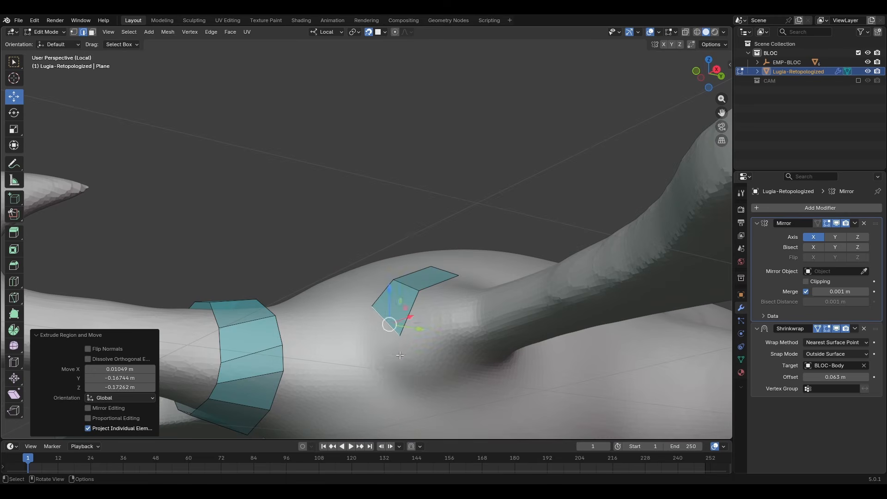
# - Extrude the end edge of the retopology strip further down around the base of the arm
pyautogui.press('e')
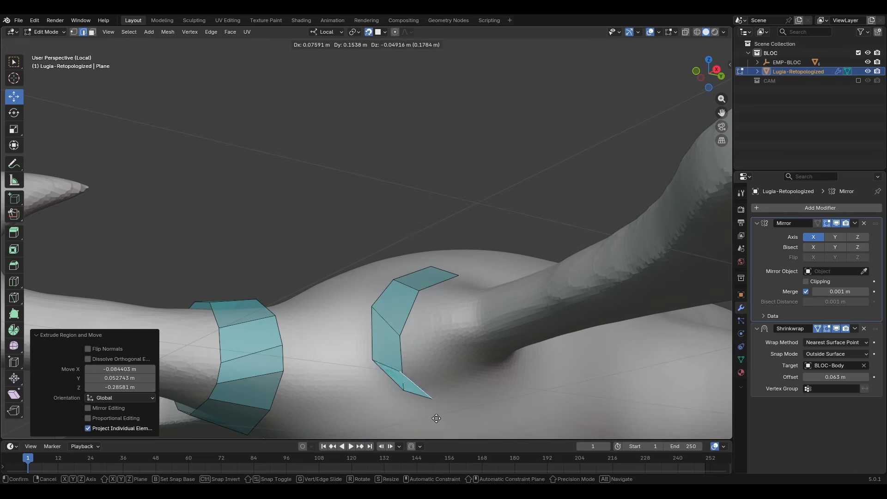
pyautogui.click(433, 431)
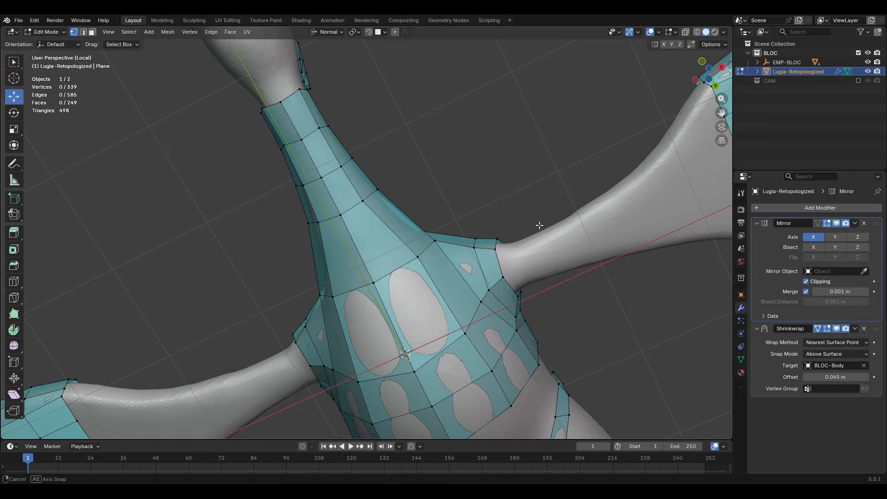
# - Move the end vertex of the face strip above the eye on the retopology mesh, then switch to edge selection
pyautogui.moveTo(508, 277); pyautogui.dragTo(497, 341, button='middle')
pyautogui.scroll(4, 497, 340)
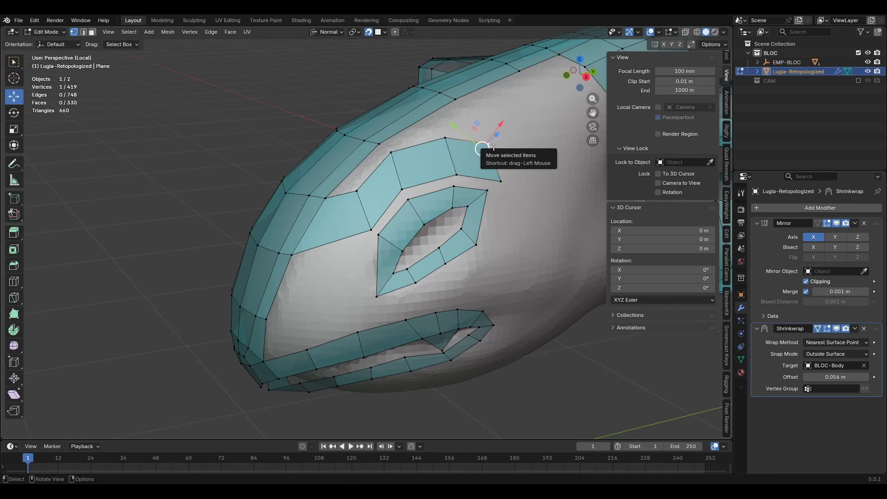
pyautogui.moveTo(493, 146); pyautogui.dragTo(524, 173)
pyautogui.press('2')
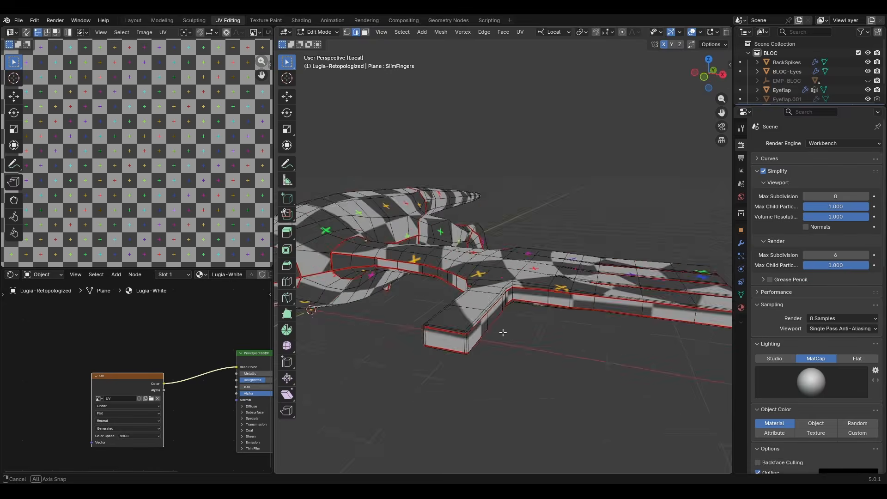
pyautogui.moveTo(416, 333); pyautogui.dragTo(363, 345, button='middle')
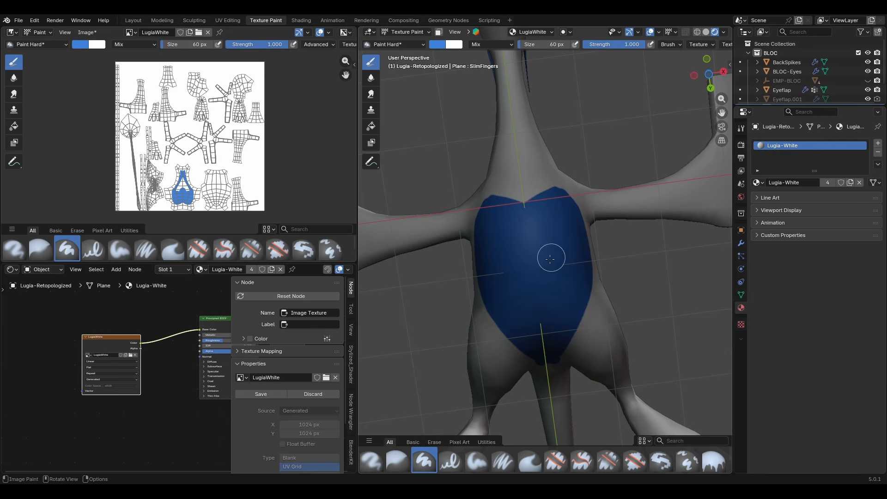
pyautogui.moveTo(550, 258); pyautogui.dragTo(566, 225, button='middle')
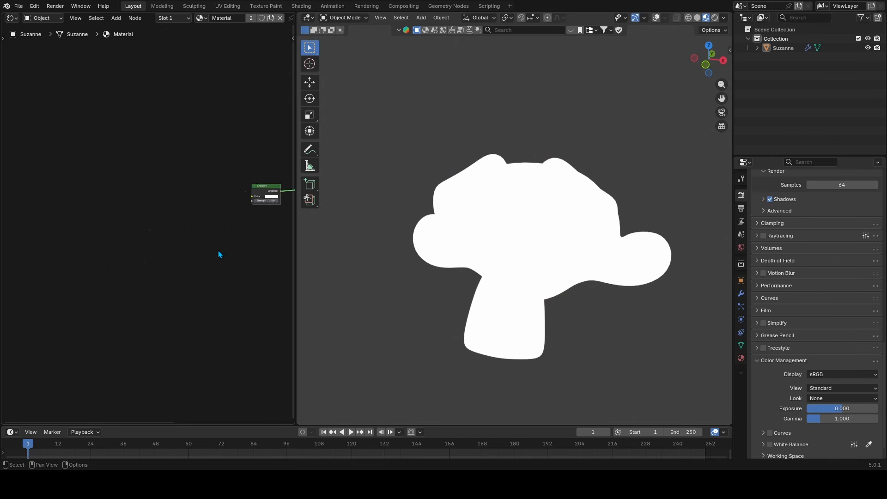
# - Add a Voronoi Texture node to Suzanne's material and place it ahead of the Emission node
pyautogui.moveTo(218, 251); pyautogui.dragTo(120, 303, button='middle')
pyautogui.scroll(6, 152, 315)
pyautogui.moveTo(200, 327); pyautogui.dragTo(242, 301, button='middle')
pyautogui.scroll(-4, 241, 301)
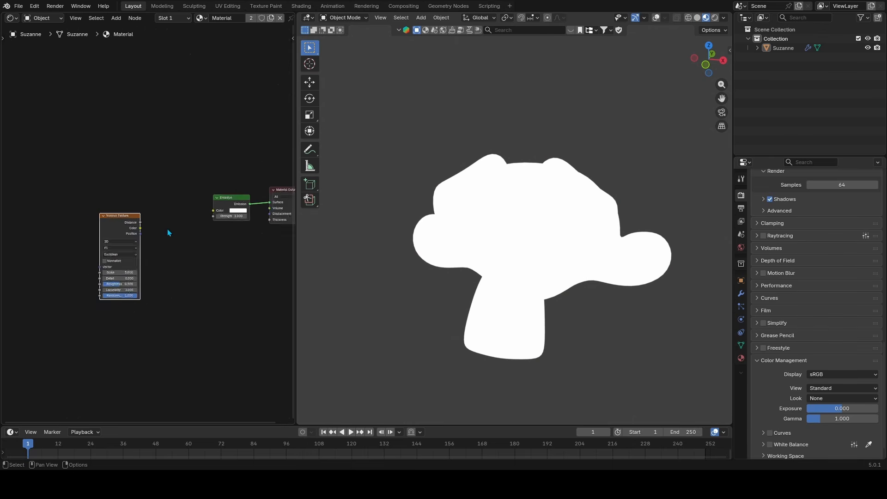
pyautogui.scroll(4, 148, 225)
pyautogui.moveTo(128, 222); pyautogui.dragTo(87, 228)
# - Feed the Voronoi Texture's Color output through a new Color Ramp into the Emission node's Color
pyautogui.moveTo(112, 233); pyautogui.dragTo(135, 220)
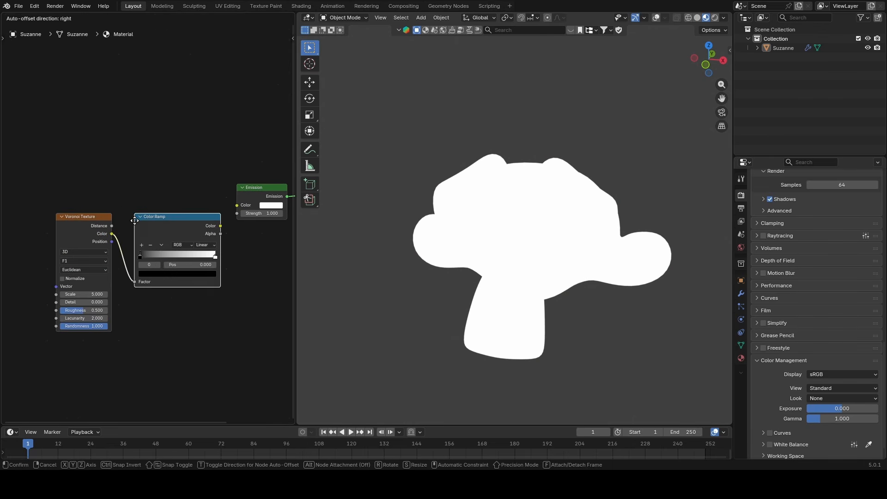
pyautogui.click(134, 220)
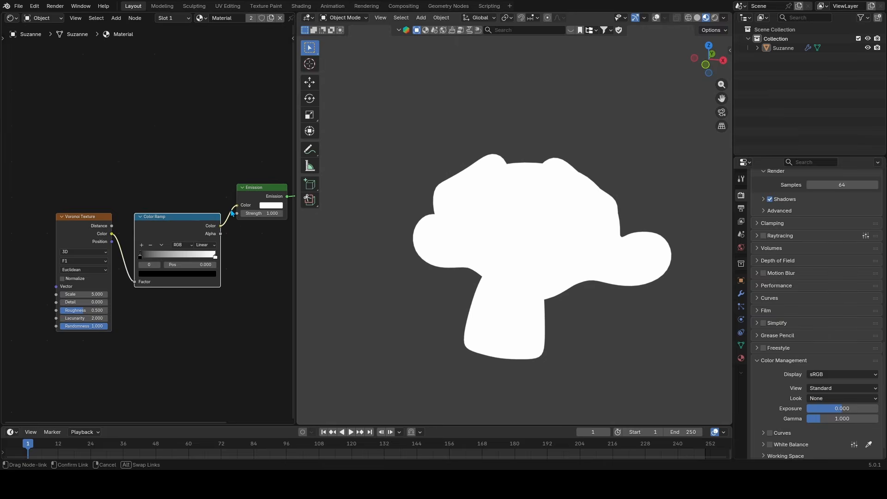
pyautogui.moveTo(232, 212); pyautogui.dragTo(233, 213)
# - Set the Voronoi Texture's feature output to Smooth F1
pyautogui.click(90, 260)
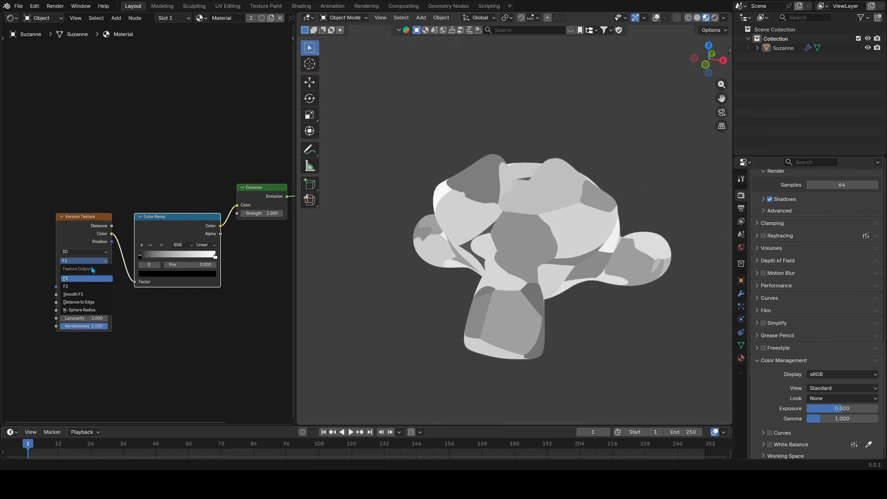
pyautogui.click(87, 296)
# - Add a Noise Texture with its own Color Ramp and link the ramp's Color to the Voronoi Texture's Randomness
pyautogui.click(74, 299)
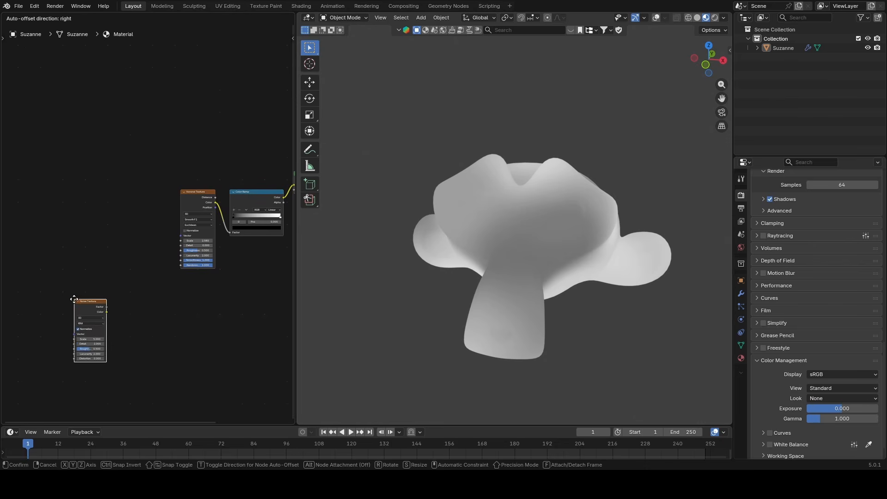
pyautogui.click(56, 258)
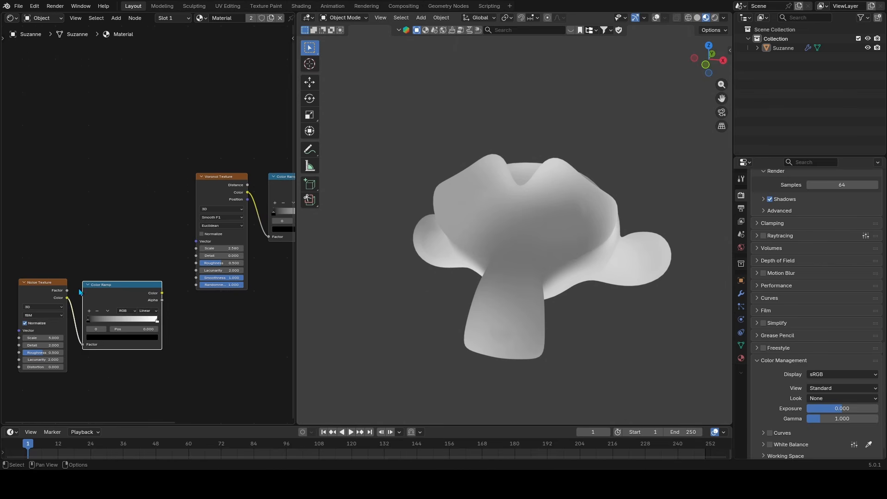
pyautogui.moveTo(191, 284); pyautogui.dragTo(192, 286)
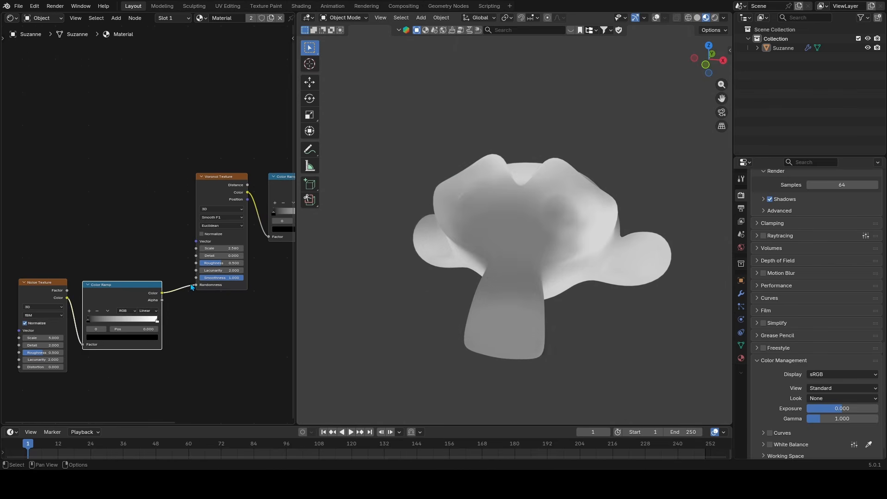
# - Recolor the Color Ramp feeding the Emission node so that it fades from orange-red to white
pyautogui.scroll(5, 565, 288)
pyautogui.moveTo(564, 289); pyautogui.dragTo(539, 293, button='middle')
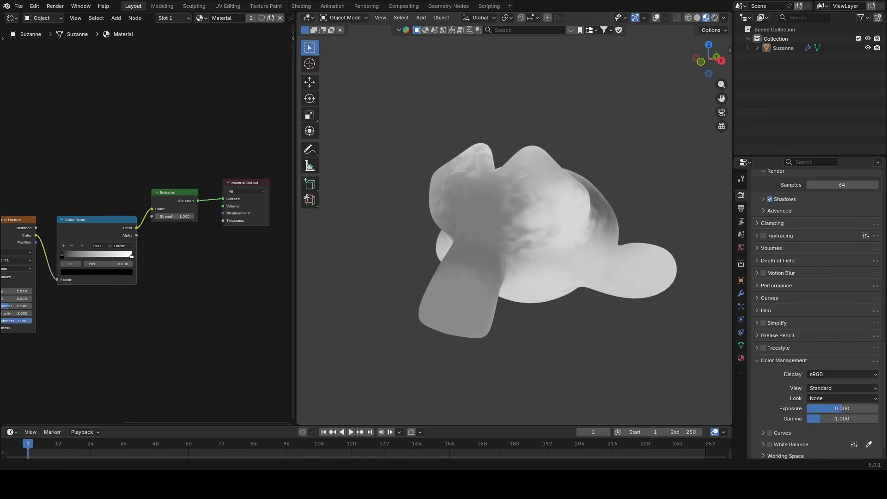
pyautogui.scroll(2, 142, 317)
pyautogui.moveTo(143, 317); pyautogui.dragTo(172, 314, button='middle')
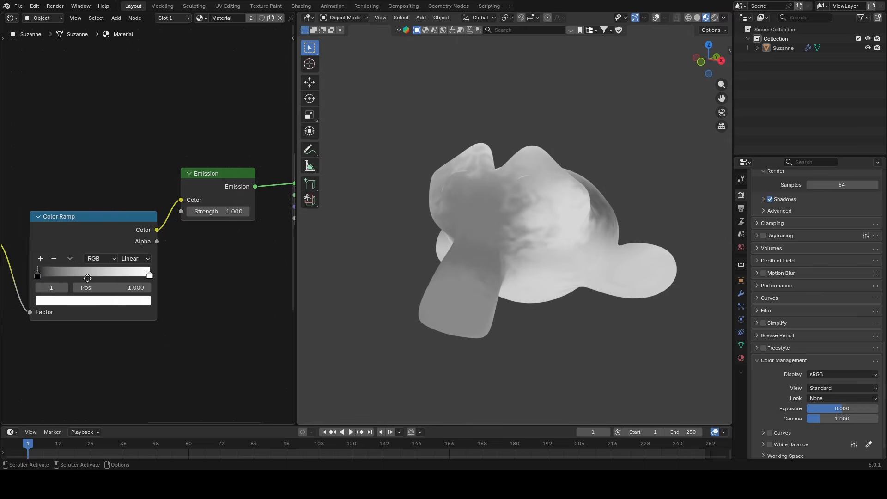
pyautogui.scroll(2, 130, 298)
pyautogui.click(129, 298)
pyautogui.scroll(10, 139, 136)
pyautogui.moveTo(139, 137); pyautogui.dragTo(125, 185)
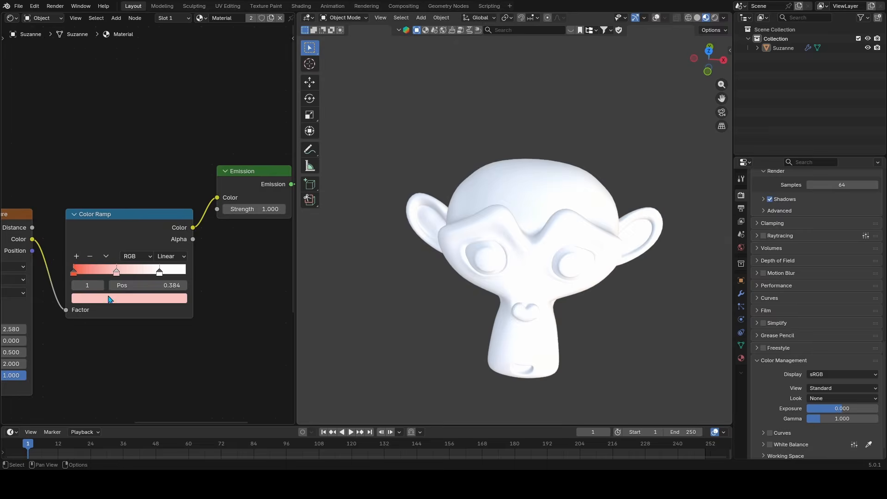
# - Change the color of the ramp's middle stop to light orange
pyautogui.click(110, 299)
pyautogui.moveTo(124, 158); pyautogui.dragTo(139, 147)
pyautogui.moveTo(554, 278); pyautogui.dragTo(657, 306, button='middle')
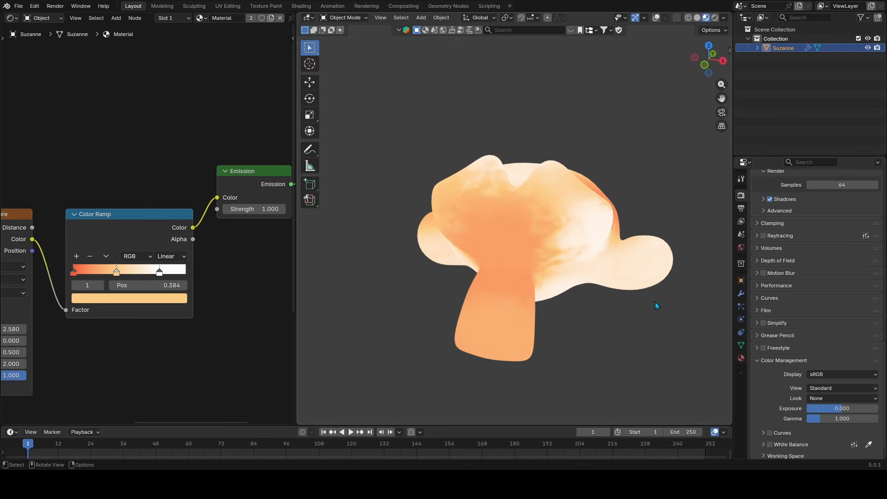
# - Add an Ambient Occlusion node above the Voronoi Texture
pyautogui.scroll(-6, 123, 203)
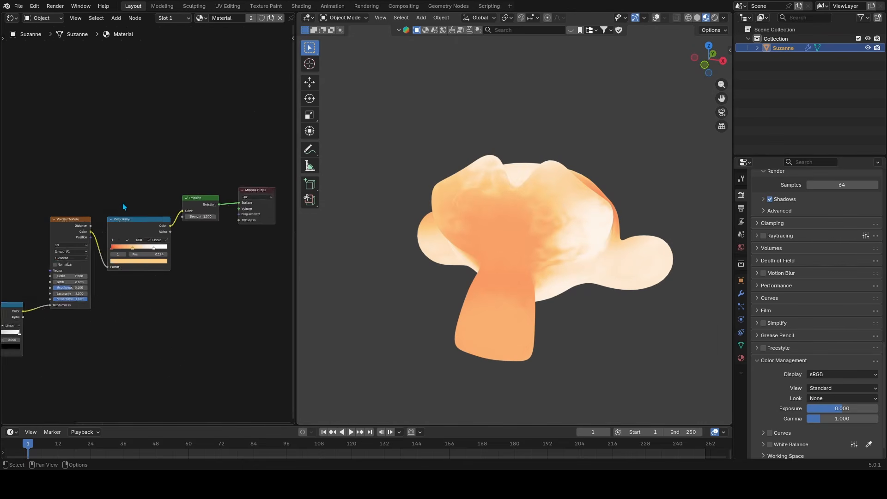
pyautogui.hotkey('shift', 'a')
pyautogui.moveTo(121, 227)
pyautogui.write('ambient')
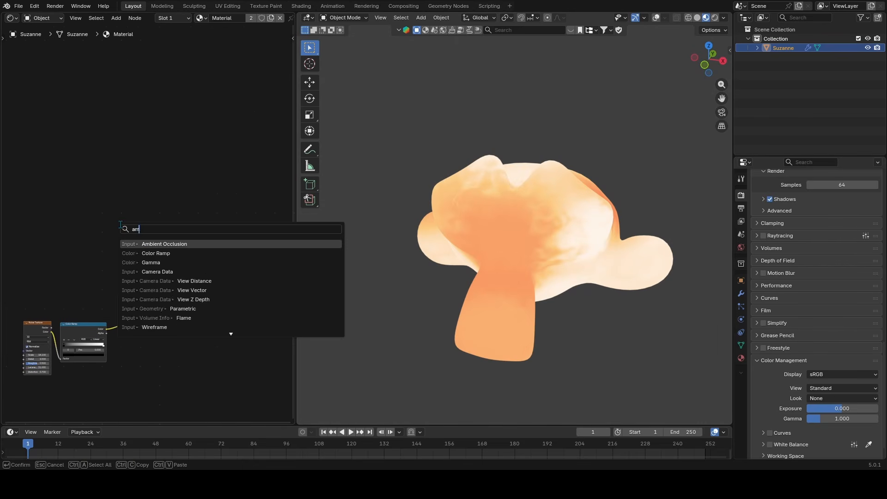
pyautogui.press('Return')
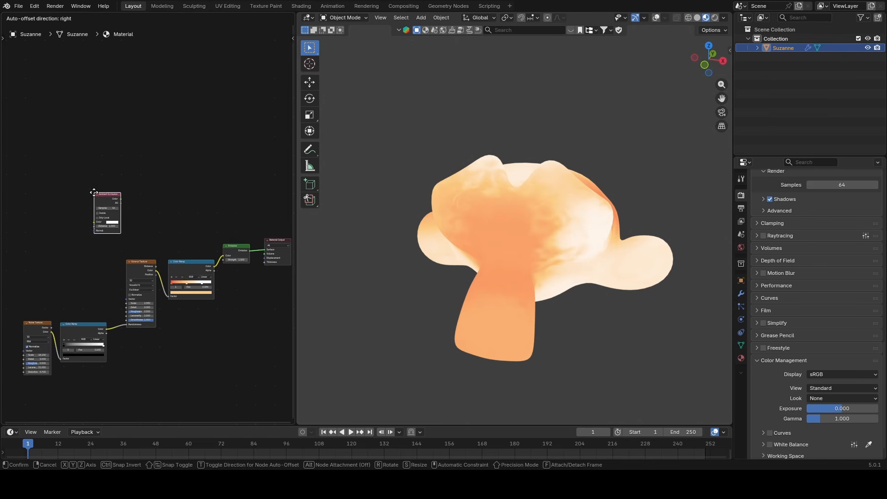
pyautogui.click(94, 192)
# - Add a Color Ramp linked to the Ambient Occlusion node's Color output
pyautogui.scroll(3, 132, 214)
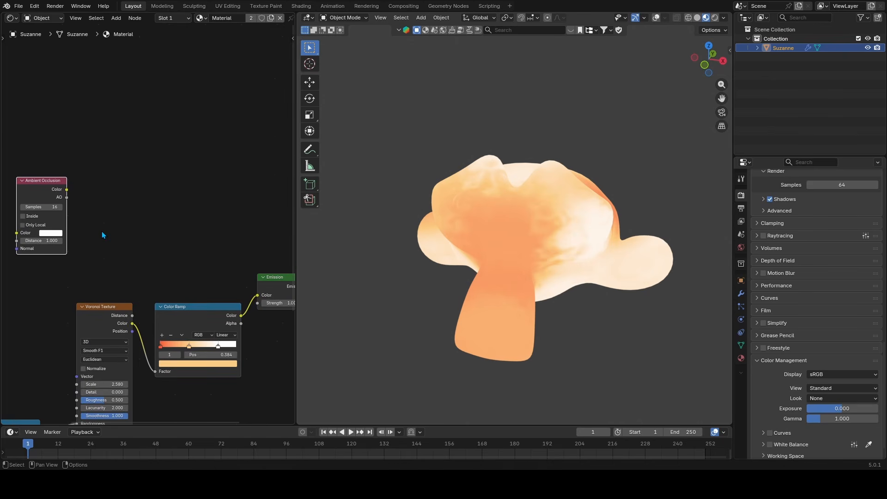
pyautogui.moveTo(66, 189); pyautogui.dragTo(83, 190)
pyautogui.write('color ramp')
pyautogui.press('Return')
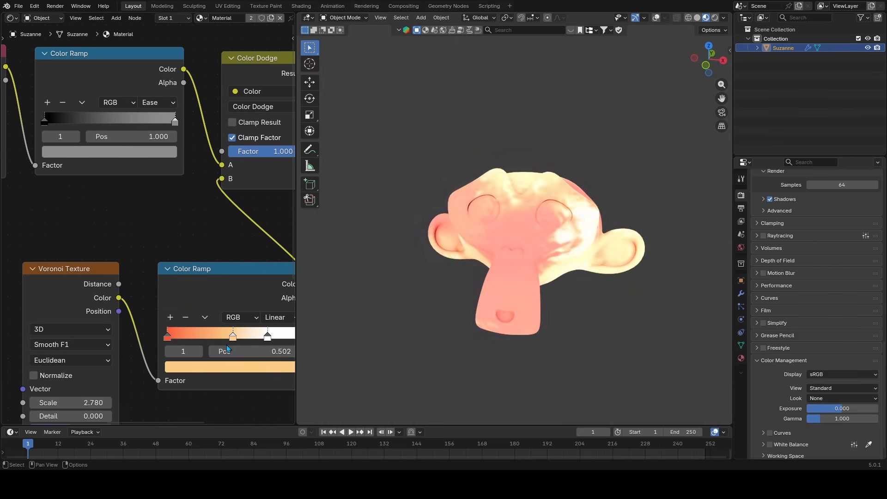
# - Shift the Voronoi Color Ramp's stops, with the middle one at 0.416, and set its interpolation to Cardinal
pyautogui.moveTo(267, 336); pyautogui.dragTo(238, 337)
pyautogui.hscroll(3, 250, 331)
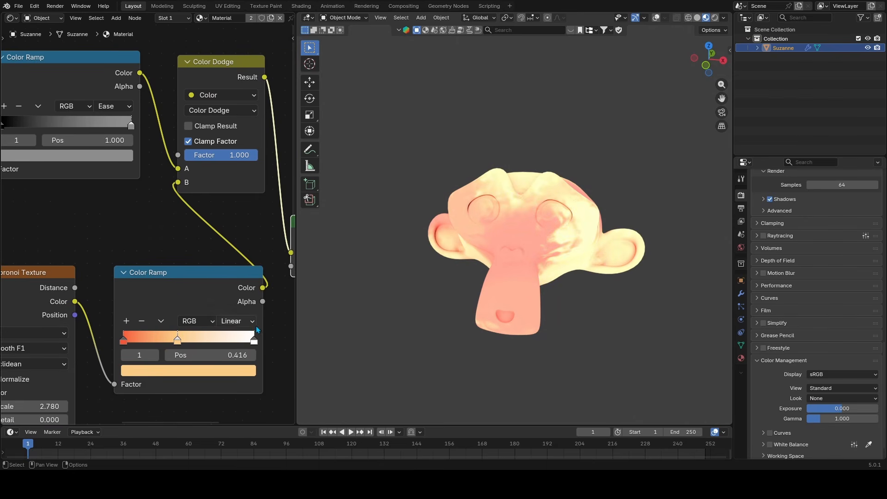
pyautogui.click(236, 322)
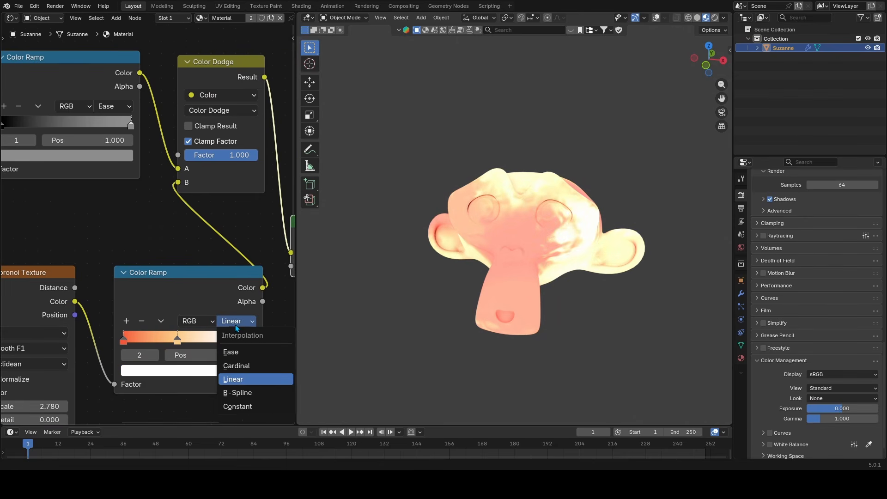
pyautogui.click(249, 365)
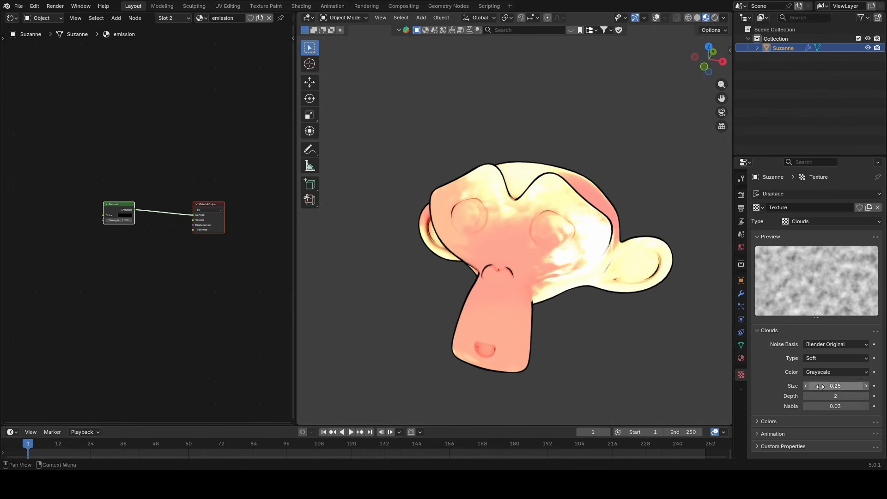
# - Adjust the size of the Clouds texture and set the Displace modifier's strength to -0.040 for the outline
pyautogui.moveTo(836, 385); pyautogui.dragTo(828, 388)
pyautogui.click(741, 294)
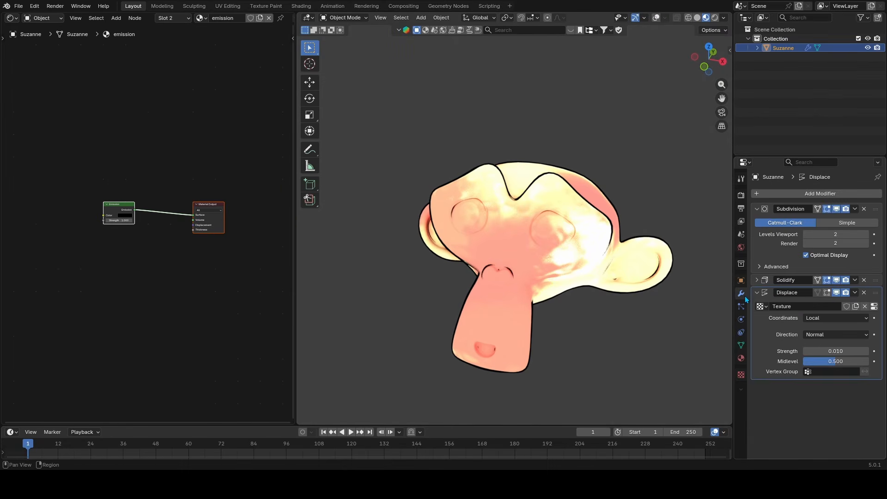
pyautogui.moveTo(831, 352)
pyautogui.mouseDown()
pyautogui.moveTo(815, 352)
pyautogui.moveTo(828, 352)
pyautogui.mouseUp()
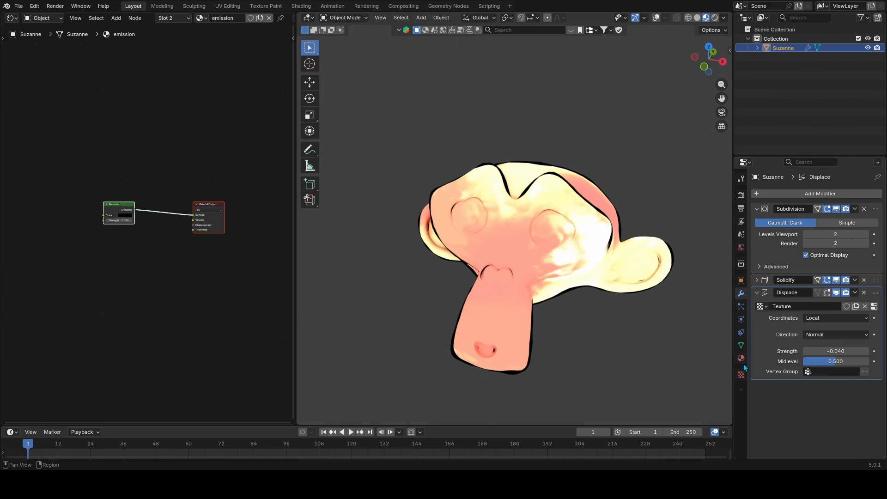
pyautogui.click(865, 306)
# - Show the 3D viewport full screen and examine Suzanne's shading and outline from different angles
pyautogui.hotkey('ctrl', 'alt', 'space')
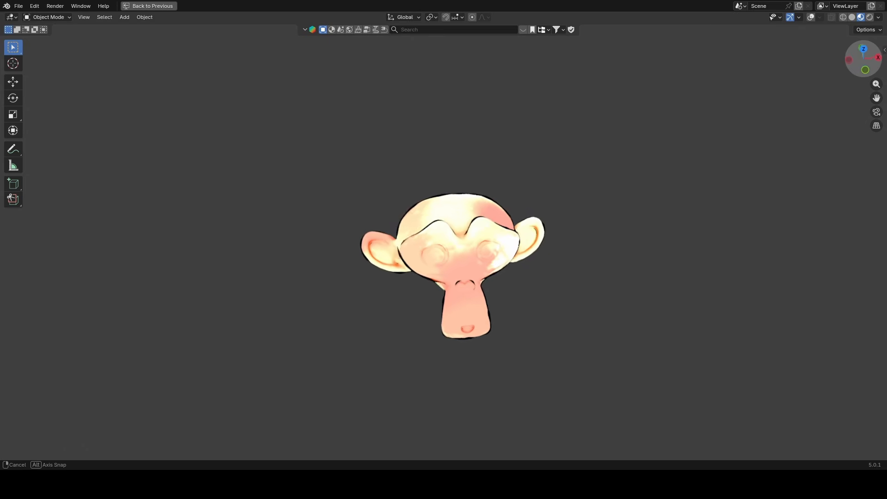
pyautogui.moveTo(508, 259); pyautogui.dragTo(610, 217, button='middle')
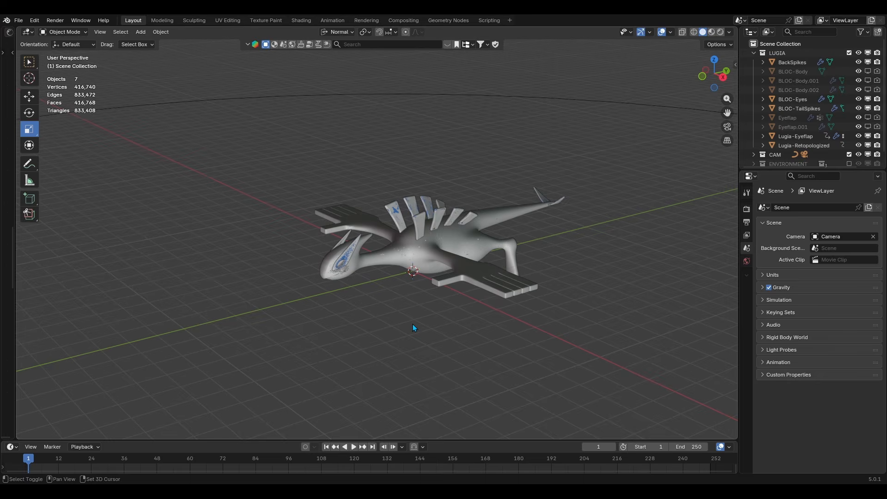
# - Start adding a new object to the Lugia scene
pyautogui.scroll(4, 420, 327)
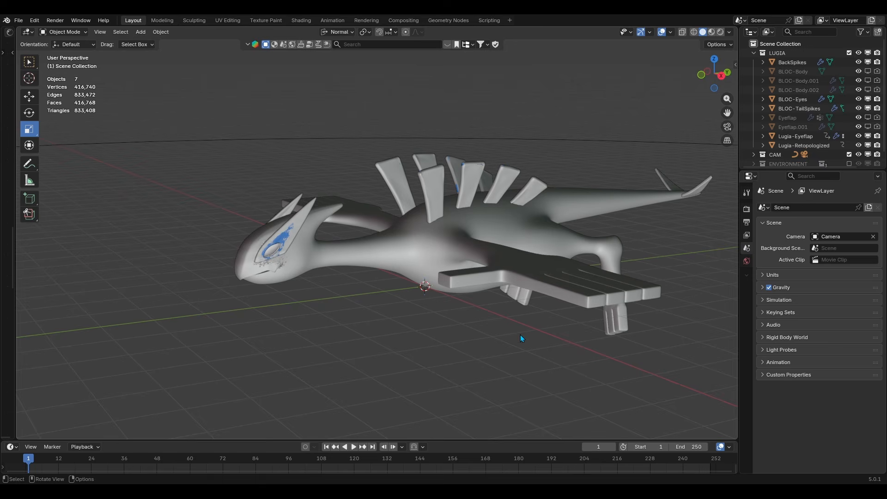
pyautogui.hotkey('shift', 'a')
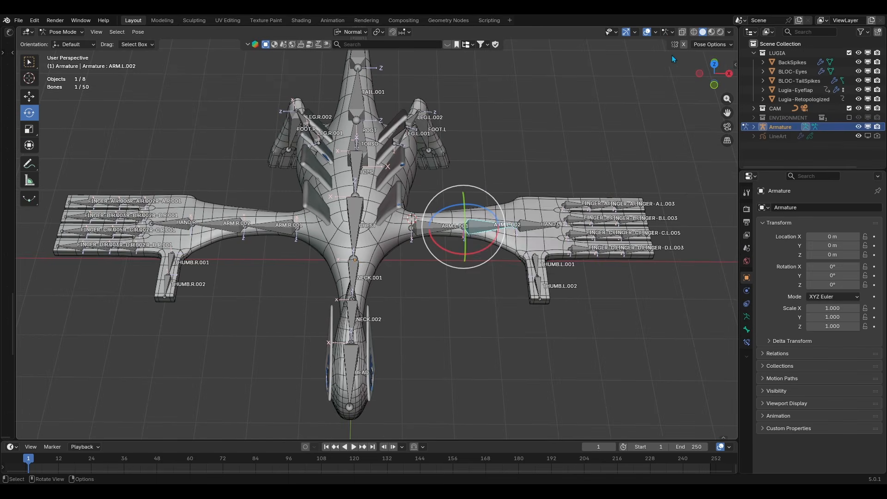
# - Enable X-axis mirroring for the Lugia armature and rotate the tail, neck and head bones locally to curl them downward
pyautogui.press('q')
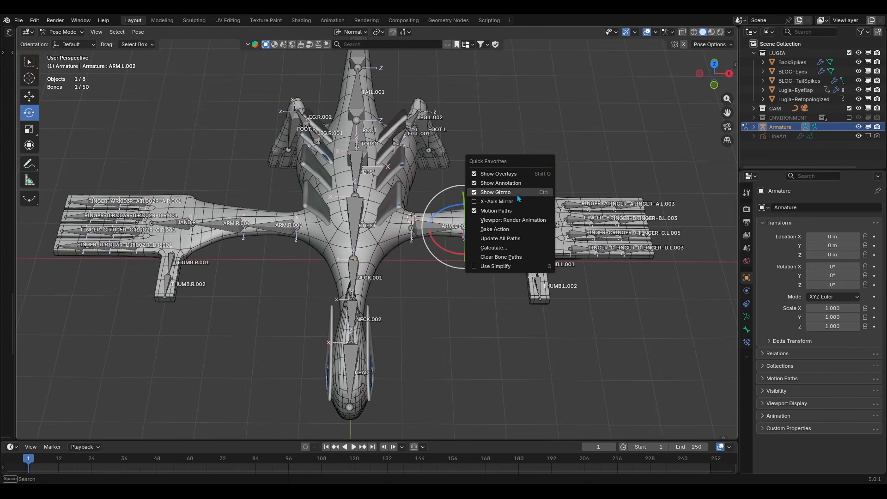
pyautogui.press('r')
pyautogui.press('r')
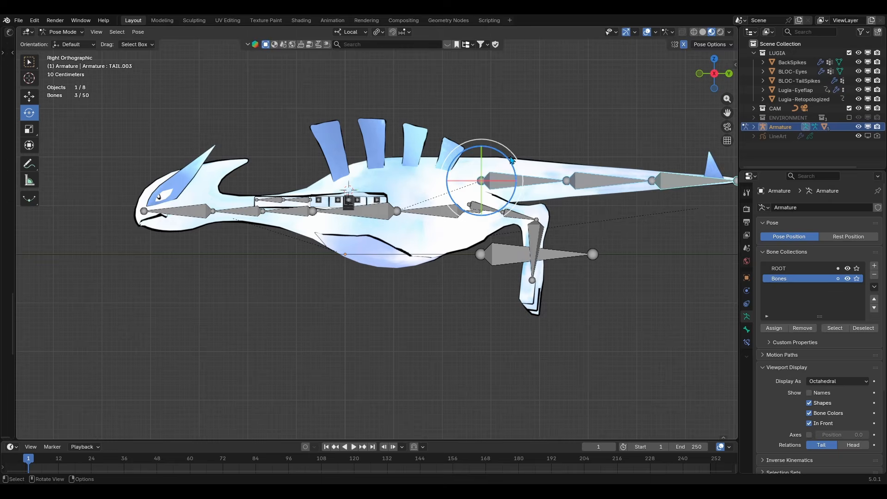
pyautogui.moveTo(313, 176); pyautogui.dragTo(310, 250)
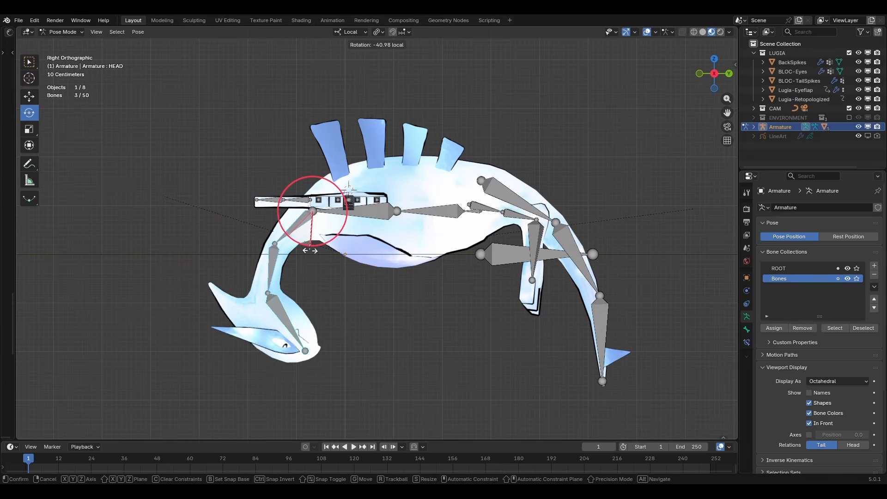
pyautogui.moveTo(311, 250); pyautogui.dragTo(313, 251)
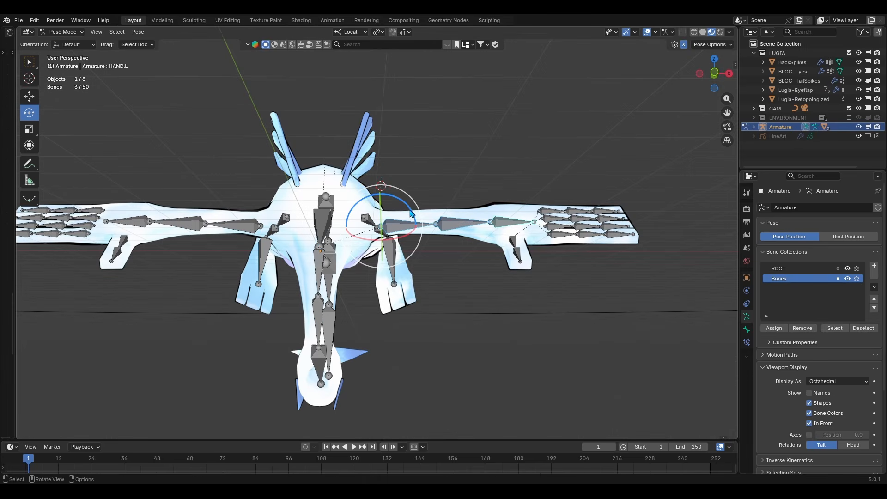
# - Pose both wings by rotating the arm bones upward and bending the hand, thumb and finger bones
pyautogui.moveTo(411, 213); pyautogui.dragTo(409, 201)
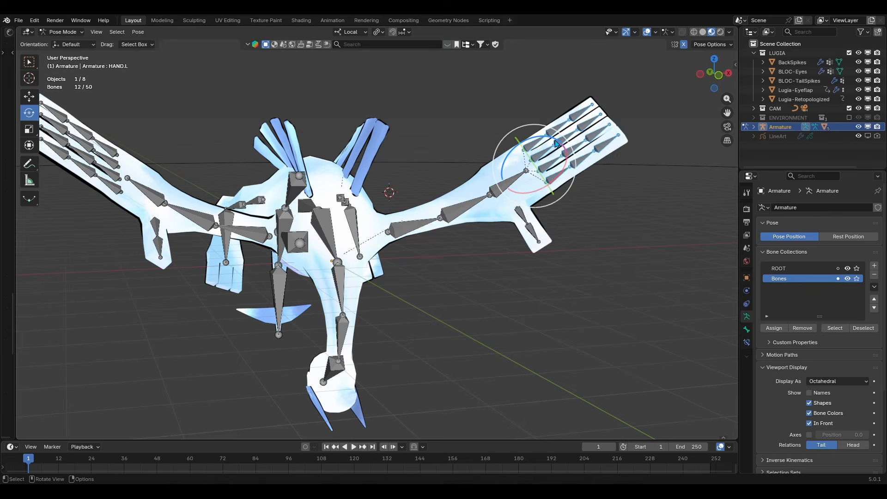
pyautogui.moveTo(557, 143); pyautogui.dragTo(570, 149)
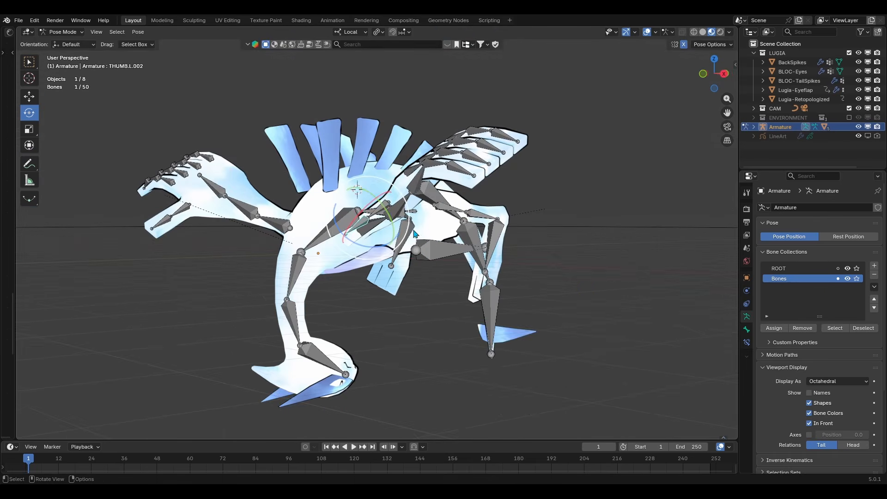
pyautogui.moveTo(414, 233); pyautogui.dragTo(414, 254, button='middle')
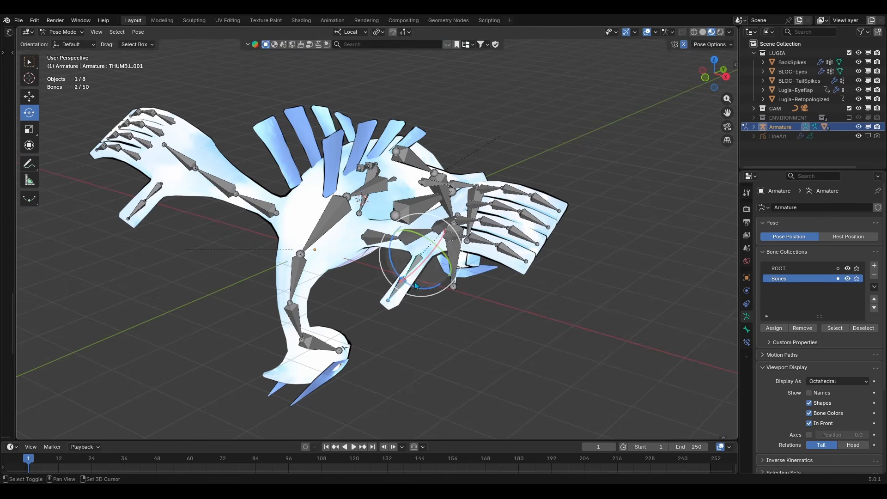
pyautogui.moveTo(421, 288); pyautogui.dragTo(419, 290)
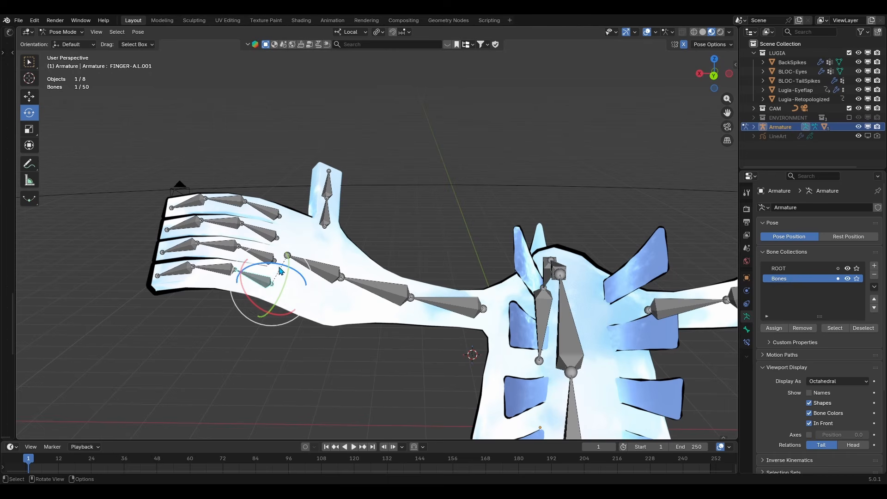
pyautogui.moveTo(279, 270); pyautogui.dragTo(284, 279)
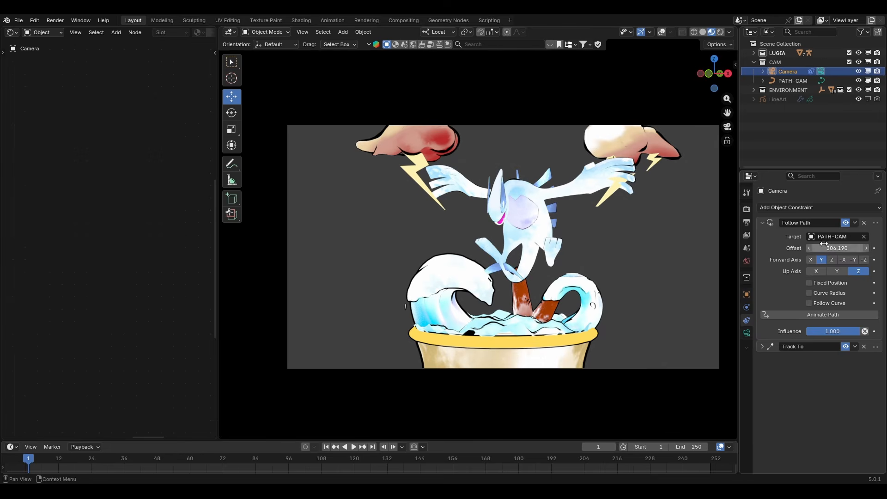
# - Shift the camera along PATH-CAM by changing its Follow Path offset
pyautogui.moveTo(838, 248)
pyautogui.mouseDown()
pyautogui.moveTo(863, 248)
pyautogui.moveTo(835, 249)
pyautogui.moveTo(850, 248)
pyautogui.mouseUp()
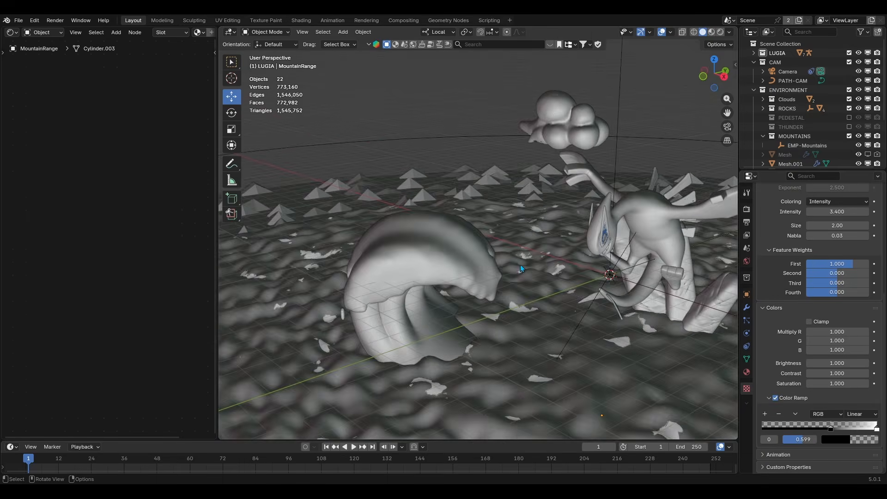
# - In the MountainRange material, connect the Noise Texture's Color Ramp output to the Mapping node's Scale
pyautogui.moveTo(520, 264); pyautogui.dragTo(533, 198, button='middle')
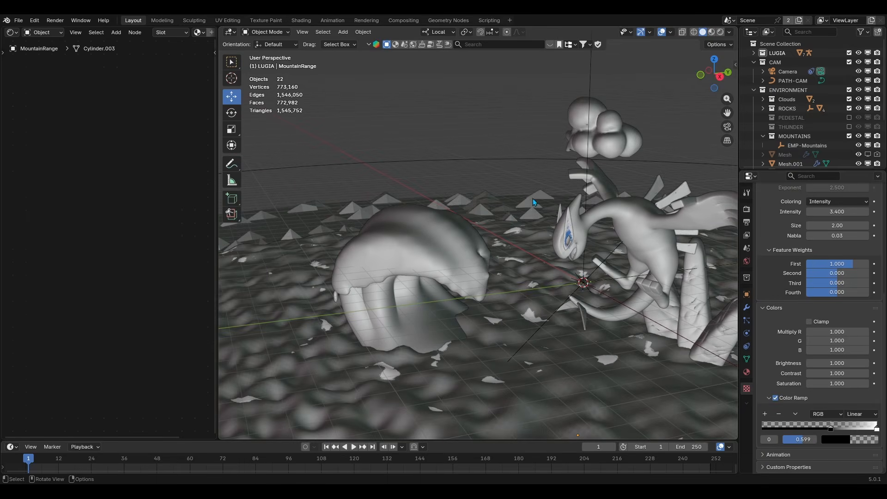
pyautogui.click(531, 199)
pyautogui.click(747, 308)
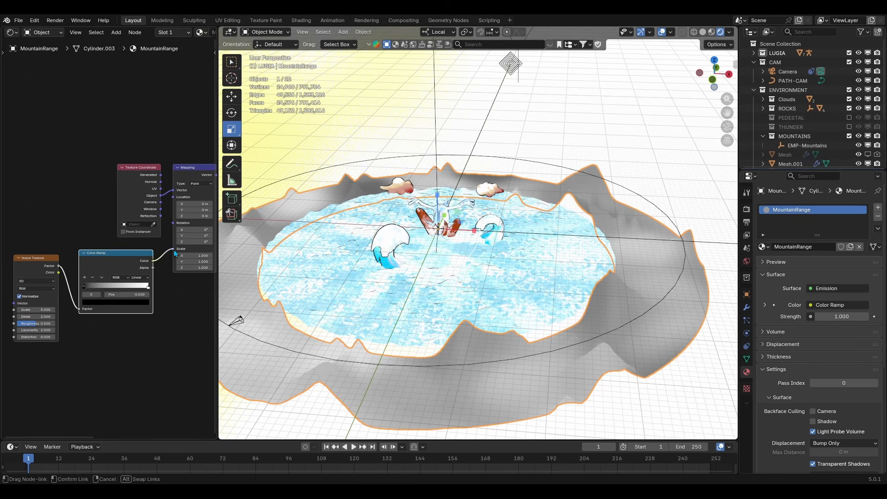
pyautogui.moveTo(175, 253); pyautogui.dragTo(174, 251)
pyautogui.scroll(2, 122, 342)
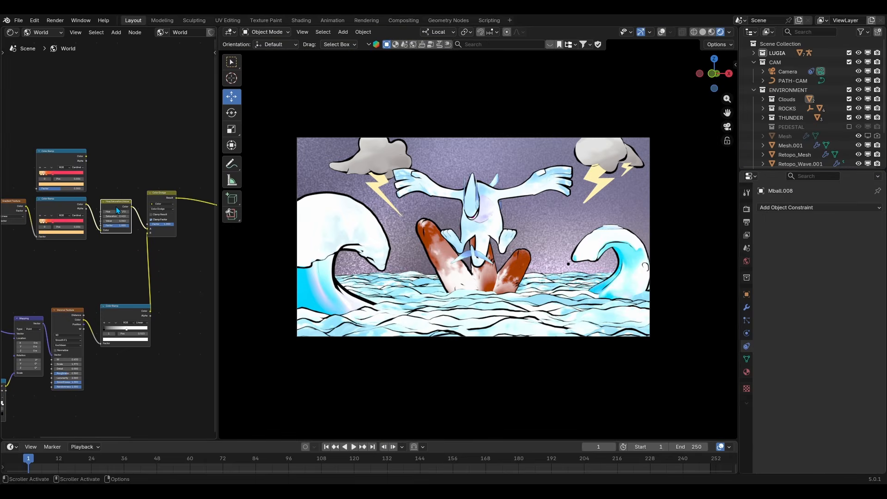
# - Toggle muting of the World shader's Hue/Saturation/Value node and increase the camera's Follow Path offset
pyautogui.press('m')
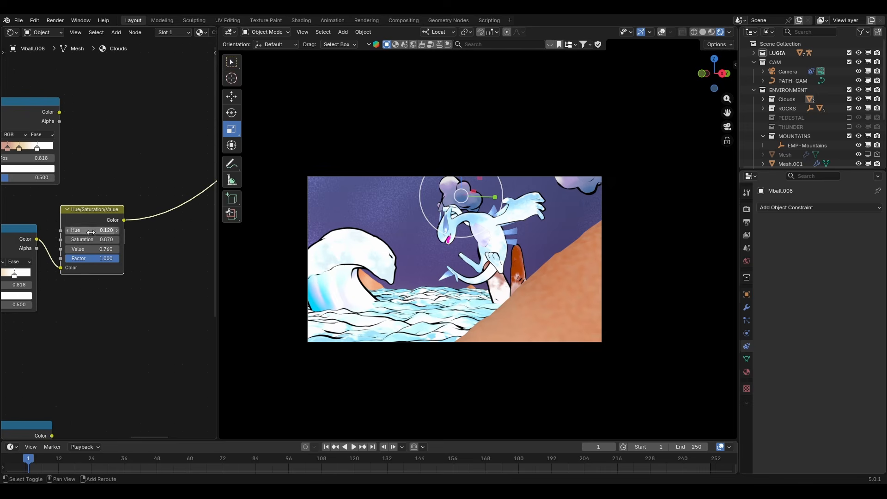
pyautogui.click(787, 72)
pyautogui.moveTo(837, 248); pyautogui.dragTo(878, 248)
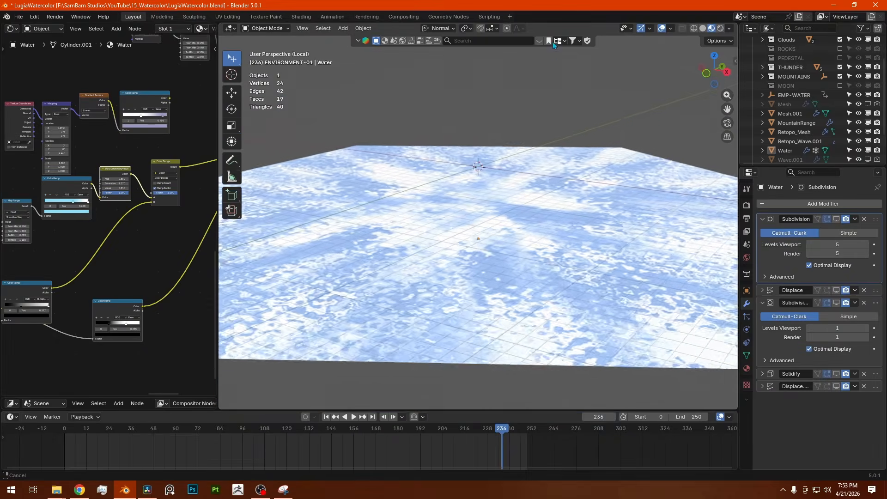
# - Enable the Water object's Subdivision, Displace, Solidify and final Displace modifiers in the viewport to build up the outlined waves
pyautogui.keyDown('ctrl'); pyautogui.moveTo(553, 44); pyautogui.dragTo(562, 147, button='middle'); pyautogui.keyUp('ctrl')
pyautogui.keyDown('ctrl'); pyautogui.moveTo(562, 147); pyautogui.dragTo(566, 56, button='middle'); pyautogui.keyUp('ctrl')
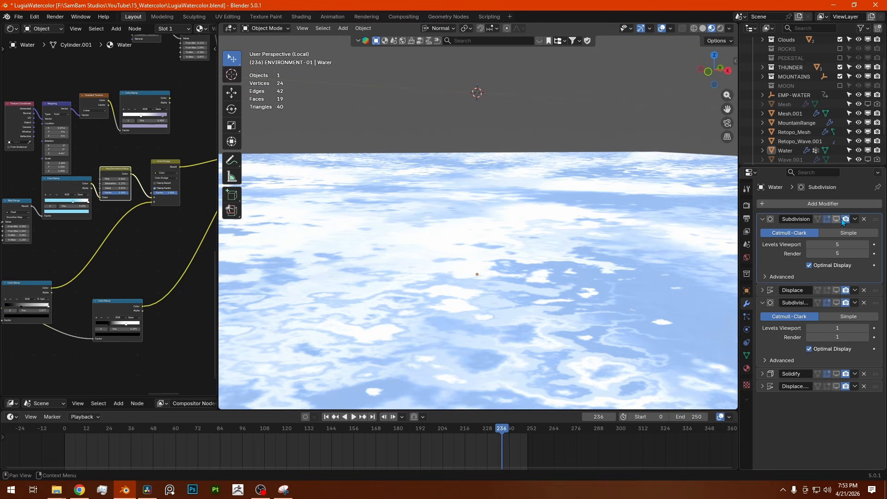
pyautogui.click(837, 290)
pyautogui.click(836, 303)
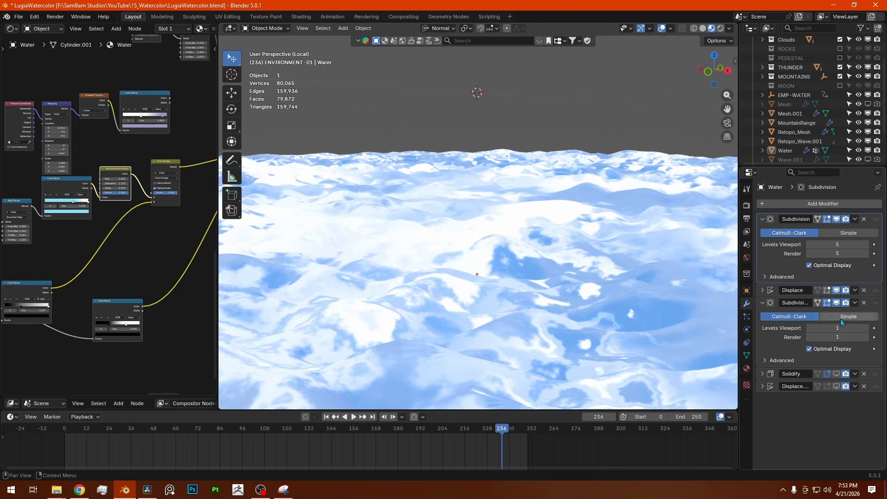
pyautogui.click(838, 374)
pyautogui.click(838, 387)
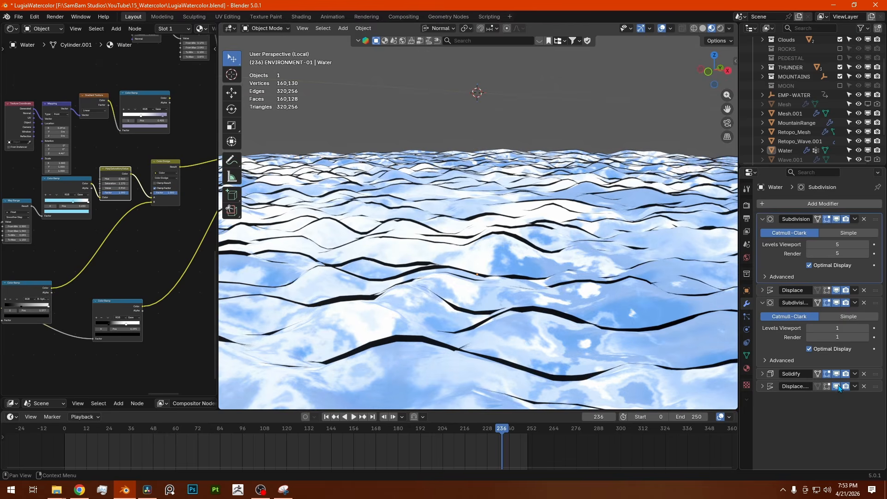
pyautogui.moveTo(573, 213)
pyautogui.mouseDown(button='middle')
pyautogui.moveTo(610, 263)
pyautogui.moveTo(574, 268)
pyautogui.moveTo(559, 241)
pyautogui.moveTo(560, 203)
pyautogui.mouseUp(button='middle')
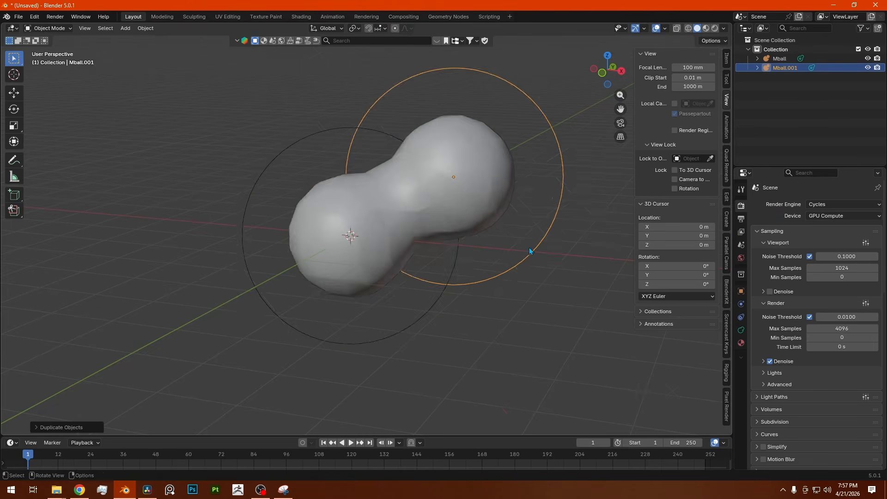
# - Duplicate the metaball twice, placing each copy around the cluster and scaling it to vary the cloud shape
pyautogui.hotkey('shift', 'd')
pyautogui.click(392, 329)
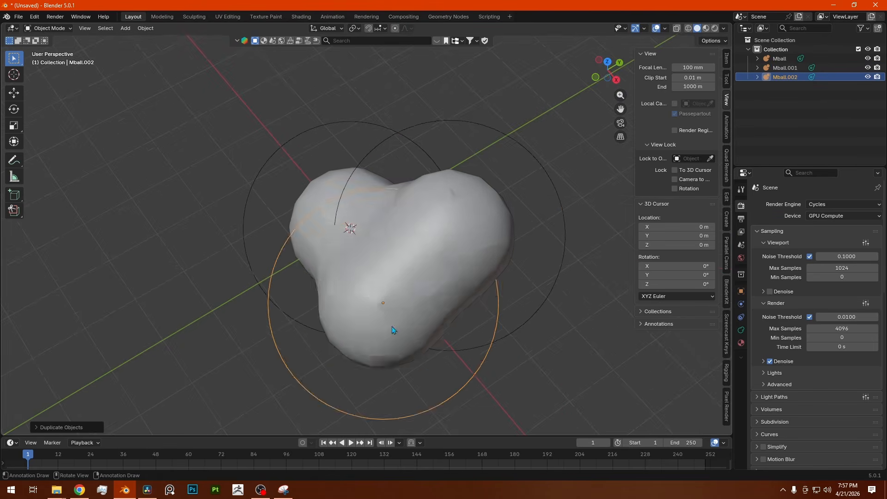
pyautogui.press('s')
pyautogui.click(462, 315)
pyautogui.hotkey('shift', 'd')
pyautogui.click(547, 256)
pyautogui.press('s')
pyautogui.click(516, 260)
# - Place and scale two more metaball copies to fill out the cloud
pyautogui.click(414, 238)
pyautogui.press('s')
pyautogui.click(462, 265)
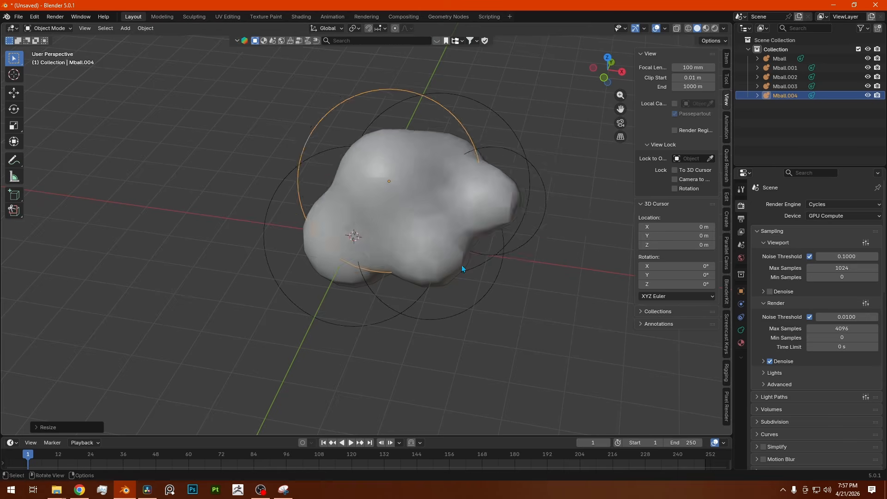
pyautogui.moveTo(333, 222); pyautogui.dragTo(436, 242, button='middle')
pyautogui.hotkey('shift', 'd')
pyautogui.click(354, 291)
pyautogui.press('s')
pyautogui.click(362, 280)
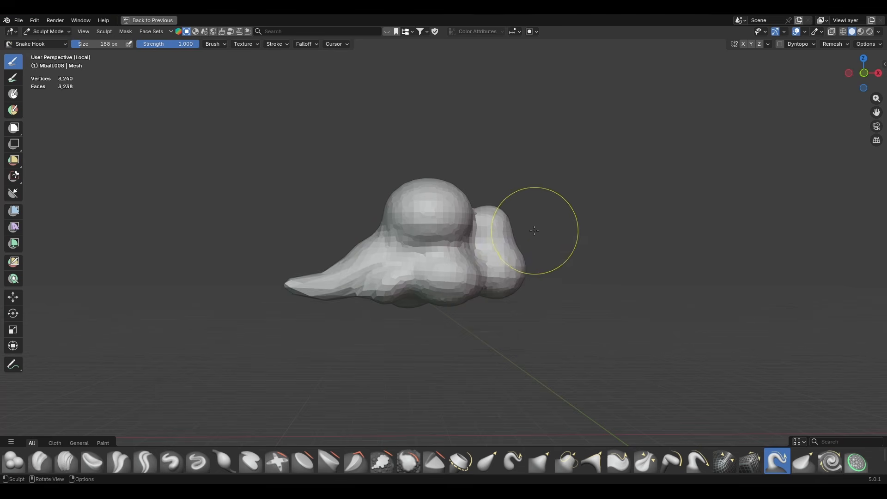
pyautogui.moveTo(534, 230)
pyautogui.mouseDown(button='middle')
pyautogui.moveTo(538, 287)
pyautogui.moveTo(601, 317)
pyautogui.mouseUp(button='middle')
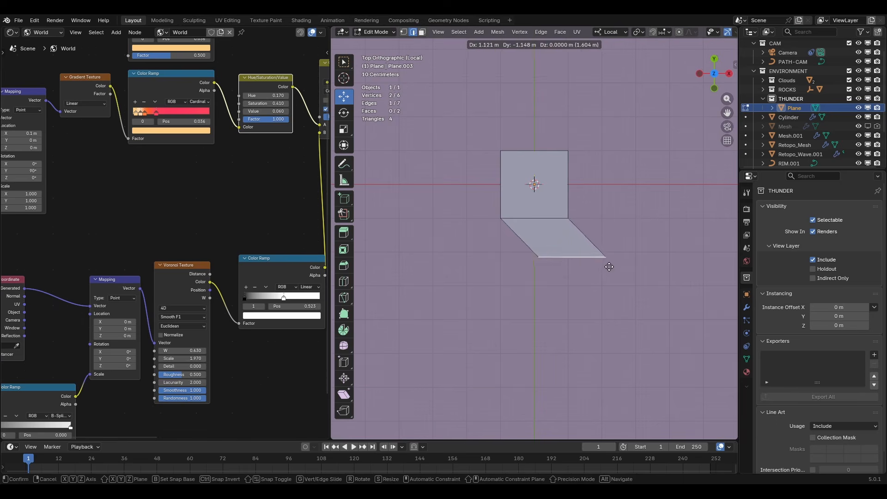
# - Extrude the plane's lower edge by 1.1616 m in X and -0.94293 m in Y, plus once back diagonally, forming a lightning zigzag
pyautogui.click(578, 250)
pyautogui.press('e')
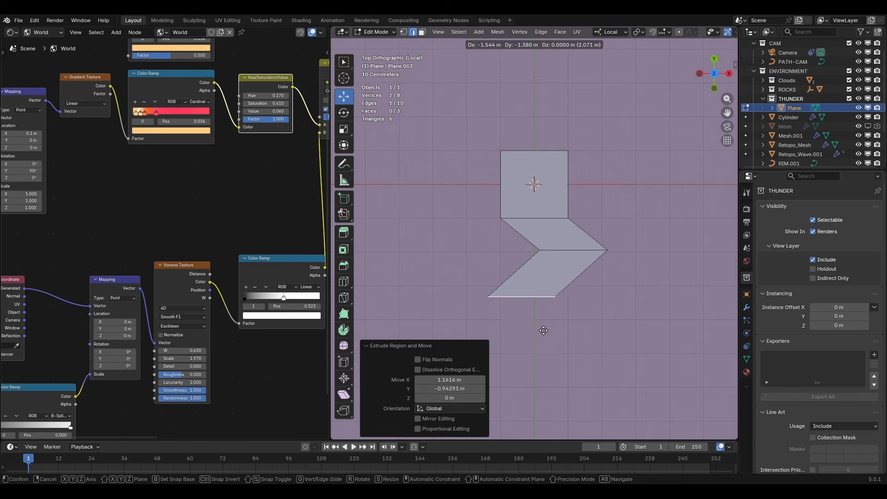
pyautogui.click(543, 330)
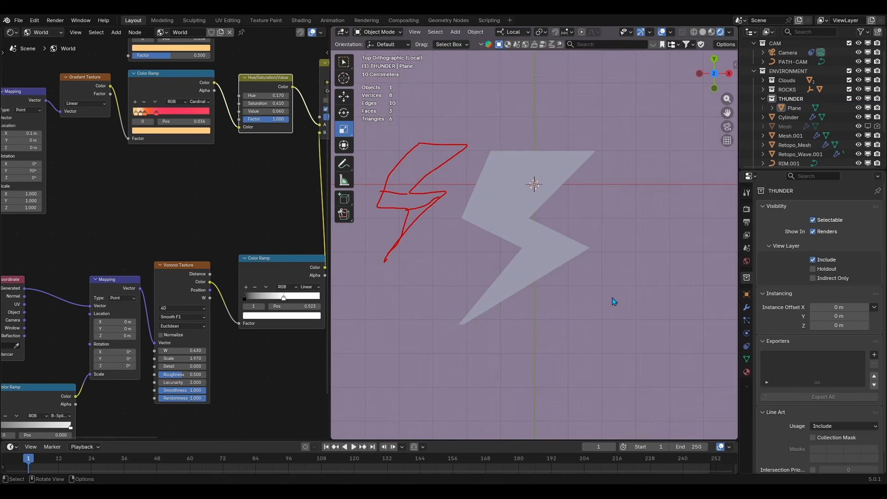
pyautogui.press('Tab')
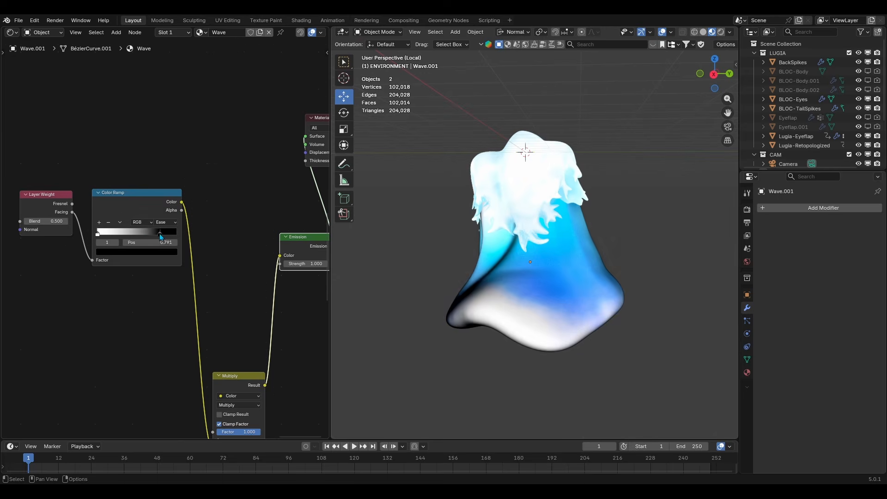
# - Move the black stop of the Layer Weight Color Ramp in the Wave material toward the ramp's end
pyautogui.moveTo(161, 235); pyautogui.dragTo(183, 236)
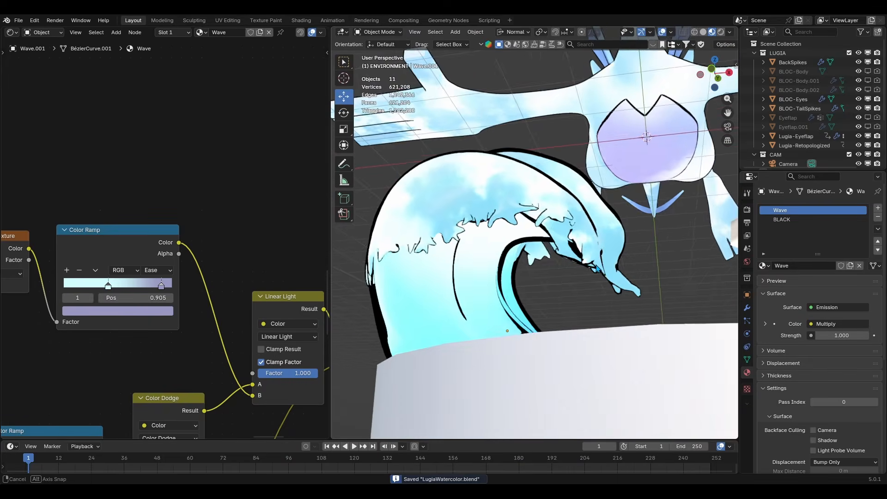
pyautogui.scroll(-5, 665, 296)
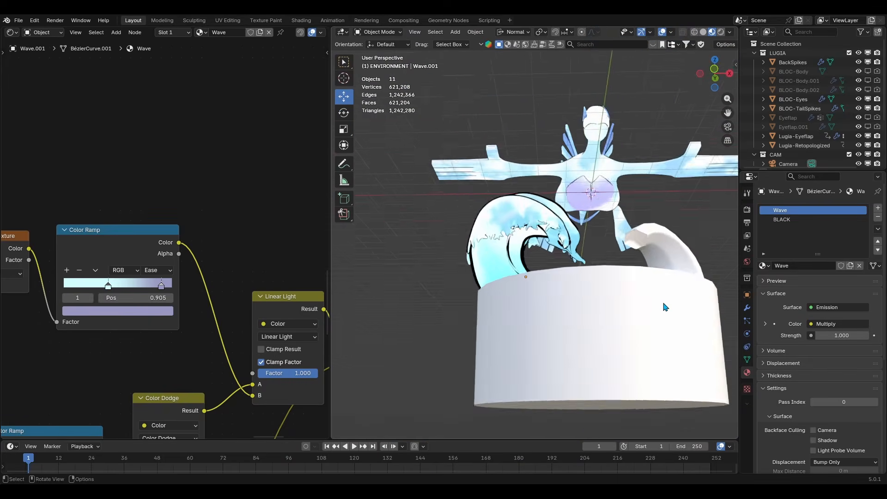
pyautogui.moveTo(666, 307); pyautogui.dragTo(500, 319, button='middle')
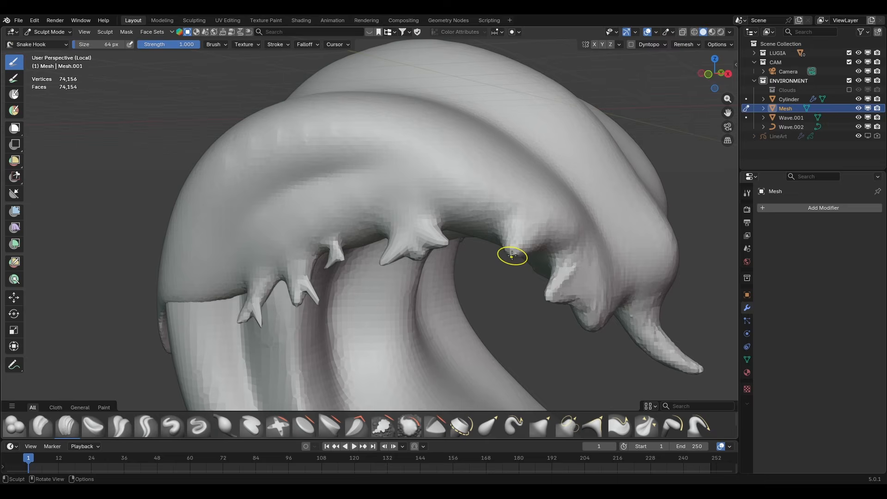
pyautogui.moveTo(512, 256)
pyautogui.mouseDown(button='middle')
pyautogui.moveTo(564, 264)
pyautogui.moveTo(554, 337)
pyautogui.moveTo(555, 278)
pyautogui.mouseUp(button='middle')
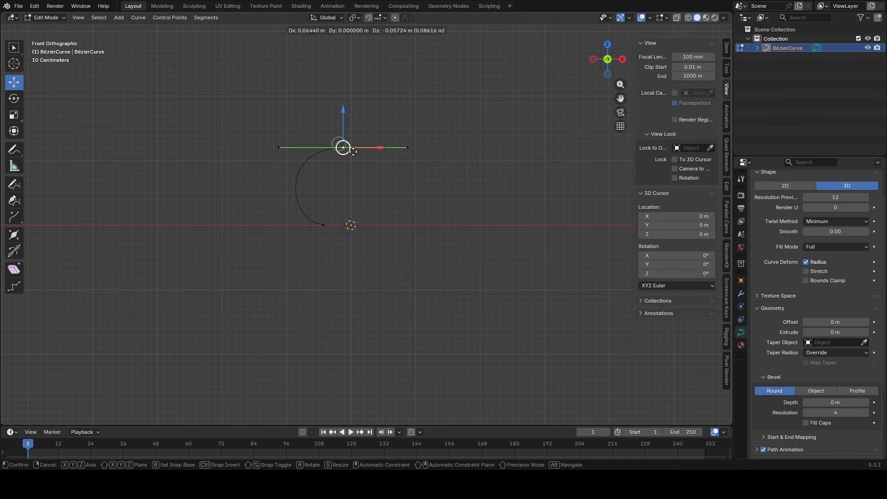
# - Reposition the Bézier curve's upper end point in front view to shape the wave's arc
pyautogui.moveTo(353, 151); pyautogui.dragTo(366, 156)
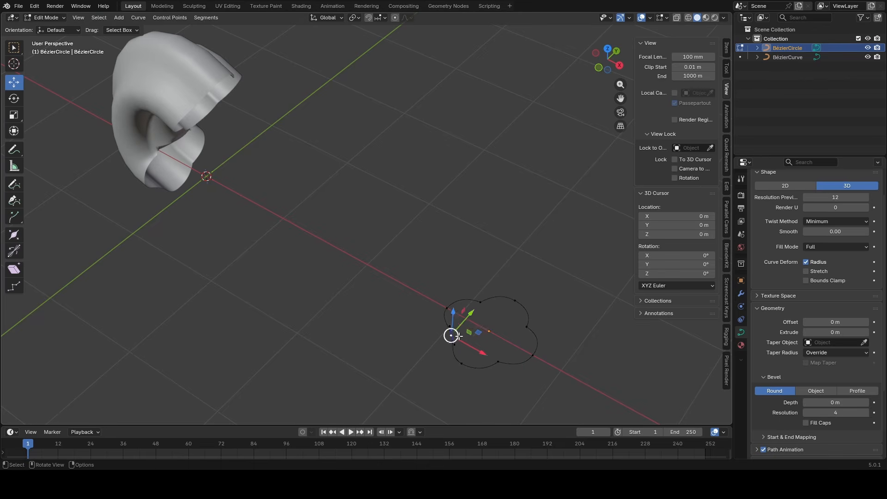
# - Adjust a control point of the Bézier circle to refine the wave's lobed profile, and select all its points
pyautogui.moveTo(451, 336); pyautogui.dragTo(448, 352)
pyautogui.hotkey('alt', 'a')
pyautogui.moveTo(495, 296); pyautogui.dragTo(462, 228, button='middle')
pyautogui.press('a')
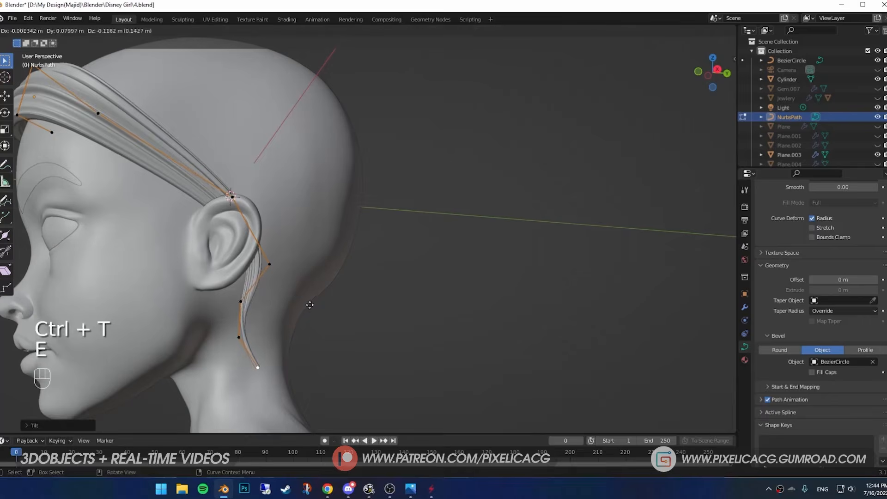
# - Extrude the hair strand's NURBS path by one more point down the neck behind the ear
pyautogui.click(309, 304)
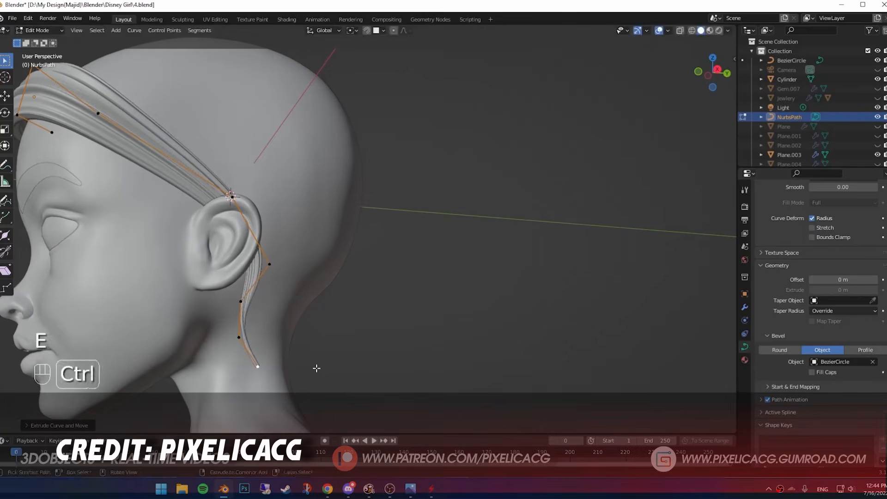
pyautogui.moveTo(272, 361); pyautogui.dragTo(249, 370, button='middle')
pyautogui.click(223, 296)
pyautogui.press('g')
pyautogui.middleClick(224, 298)
pyautogui.click(221, 300)
pyautogui.hotkey('ctrl', 'z')
# - Reposition a control point on the lower part of the hair strand's path to refine its curve
pyautogui.moveTo(221, 300); pyautogui.dragTo(203, 334, button='middle')
pyautogui.press('g')
pyautogui.click(180, 329)
pyautogui.moveTo(206, 374); pyautogui.dragTo(176, 352)
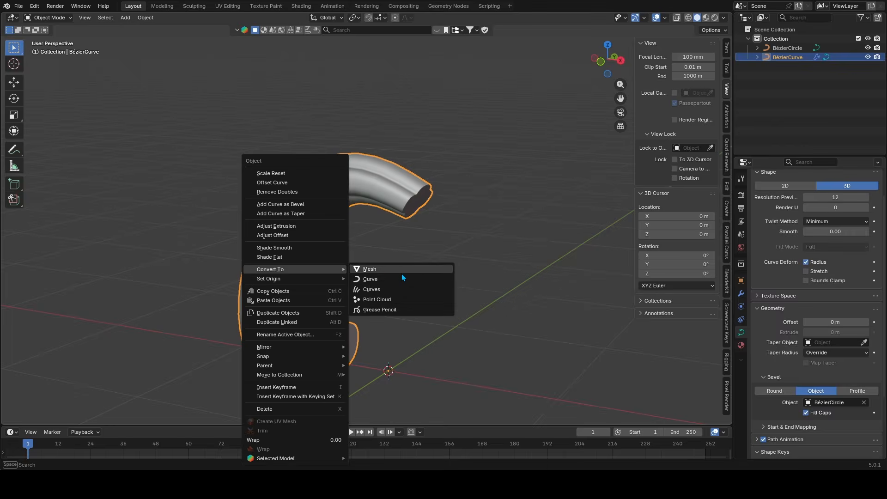
# - Convert the wave's beveled Bézier curve to a mesh
pyautogui.click(401, 273)
pyautogui.press('m')
pyautogui.moveTo(264, 258)
pyautogui.mouseDown(button='middle')
pyautogui.moveTo(438, 95)
pyautogui.moveTo(322, 225)
pyautogui.mouseUp(button='middle')
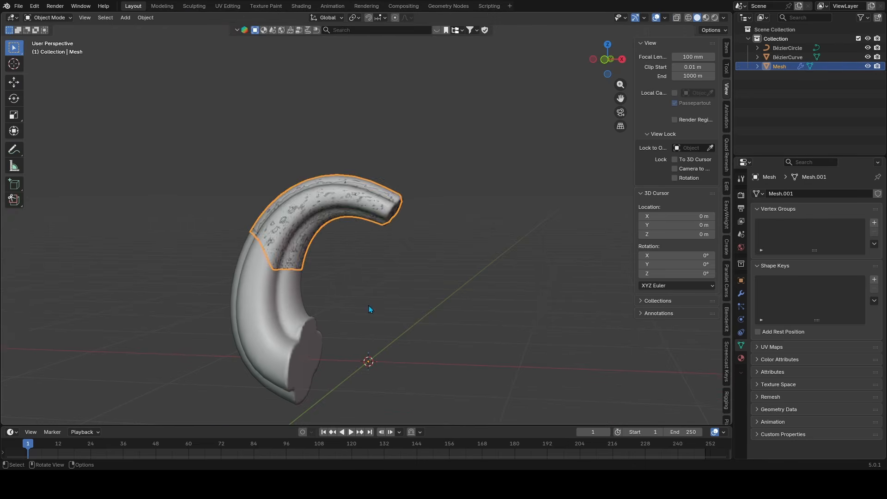
# - Add a Remesh modifier to the extracted mesh covering the upper part of the wave
pyautogui.press('Tab')
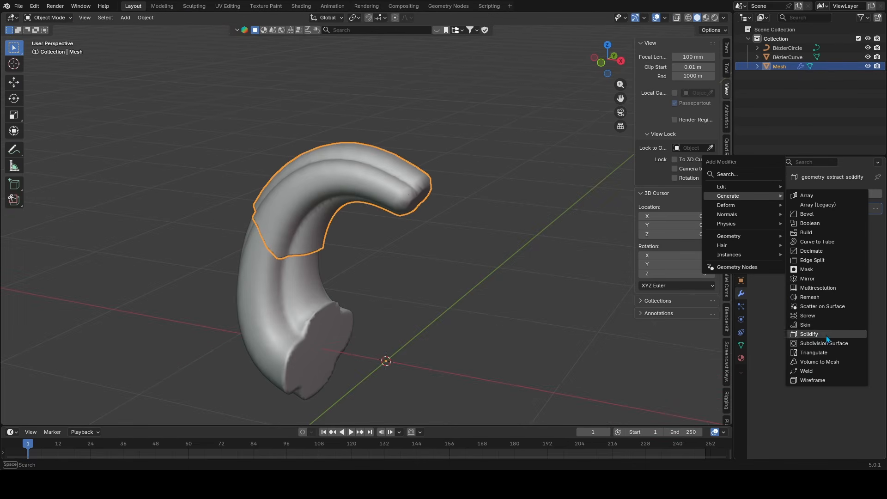
pyautogui.click(838, 297)
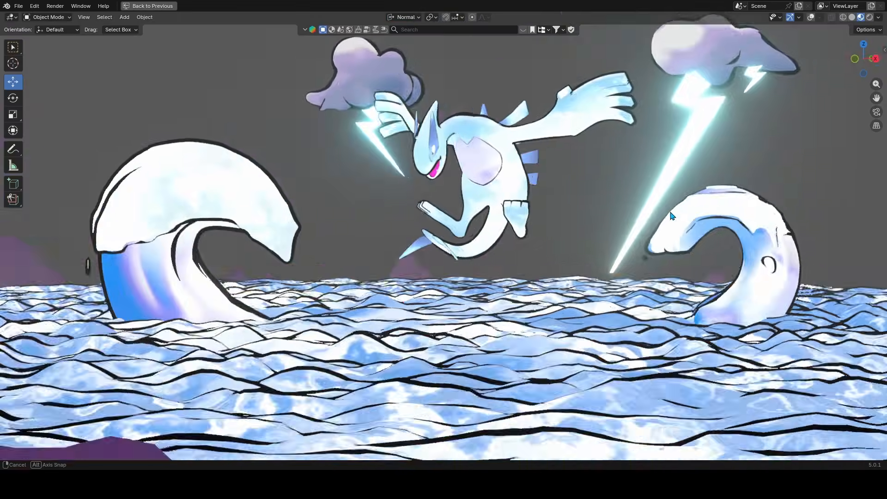
pyautogui.moveTo(672, 215); pyautogui.dragTo(430, 238, button='middle')
pyautogui.scroll(5, 429, 237)
pyautogui.keyDown('shift'); pyautogui.moveTo(429, 237); pyautogui.dragTo(413, 331, button='middle'); pyautogui.keyUp('shift')
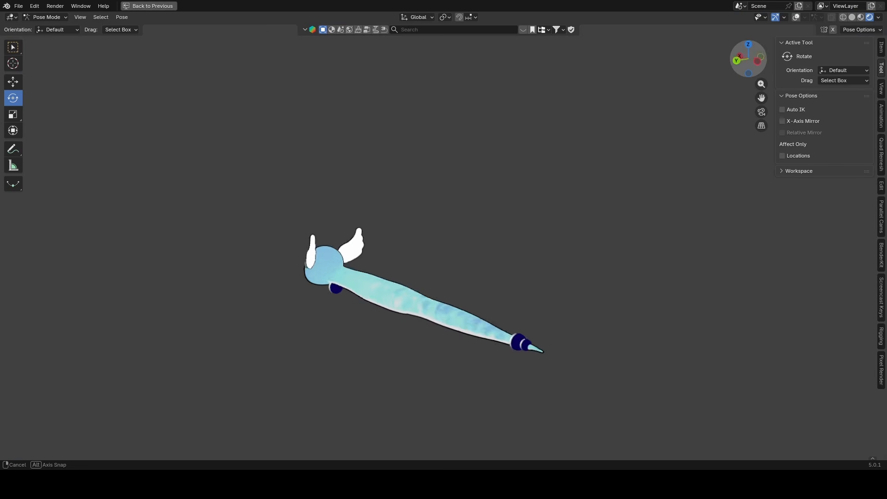
pyautogui.moveTo(383, 277); pyautogui.dragTo(507, 276, button='middle')
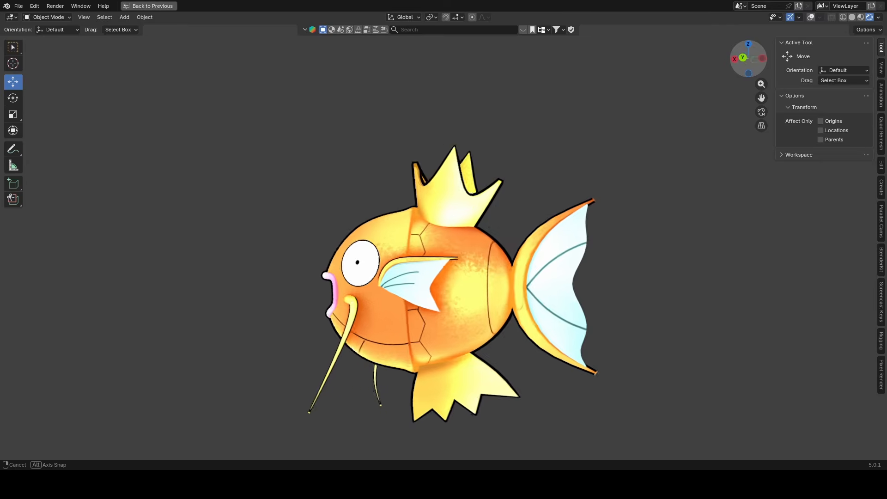
pyautogui.moveTo(324, 410); pyautogui.dragTo(276, 410, button='middle')
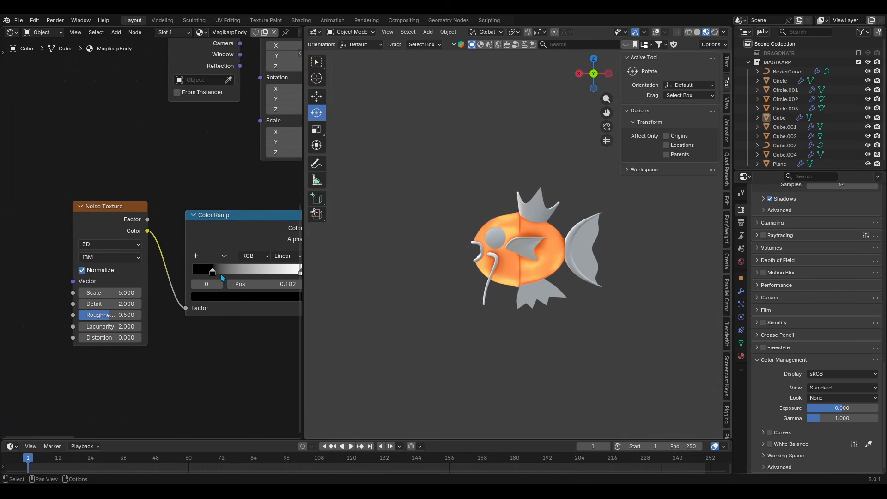
# - Select the white stop of the Color Ramp fed by the Noise Texture in the MagikarpBody material
pyautogui.click(300, 273)
pyautogui.moveTo(300, 273); pyautogui.dragTo(189, 296, button='middle')
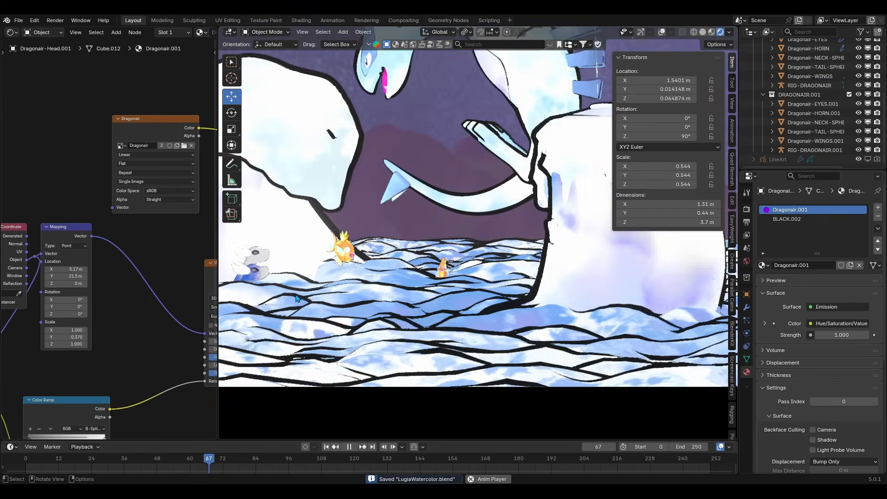
# - Turn on the viewport overlays to display Lugia's armature and the scene statistics during animation playback
pyautogui.scroll(-3, 297, 298)
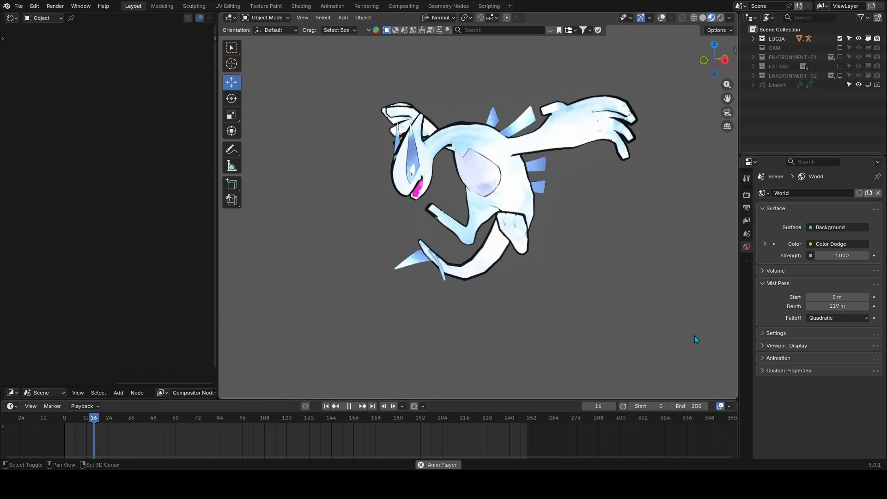
pyautogui.hotkey('shift', 'alt', 'z')
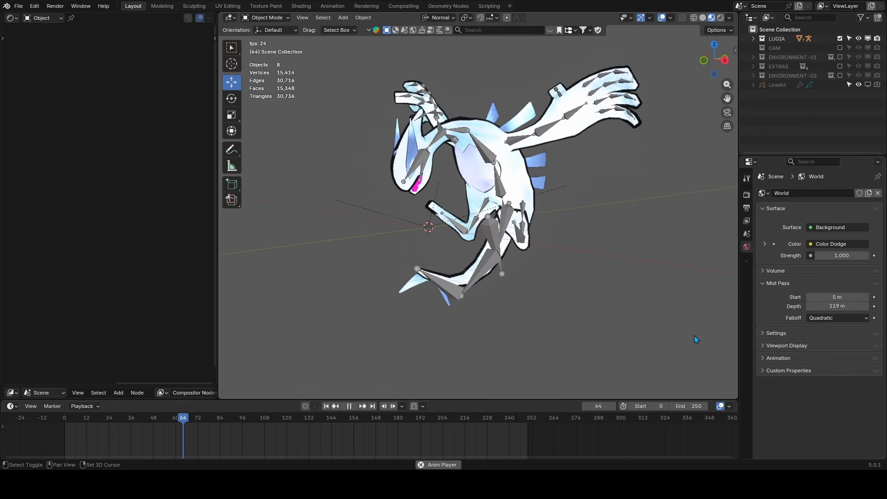